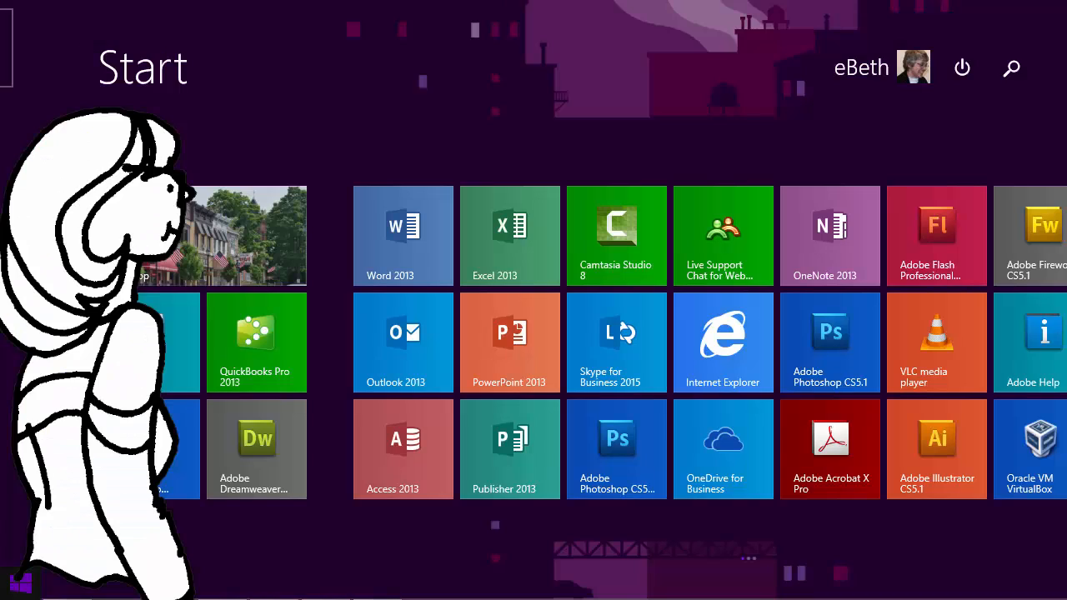
Start Excel and open the recent workbook Copy of Counting Chickens 2015.xlsx
{"action": "left_click", "coordinate": [509, 236]}
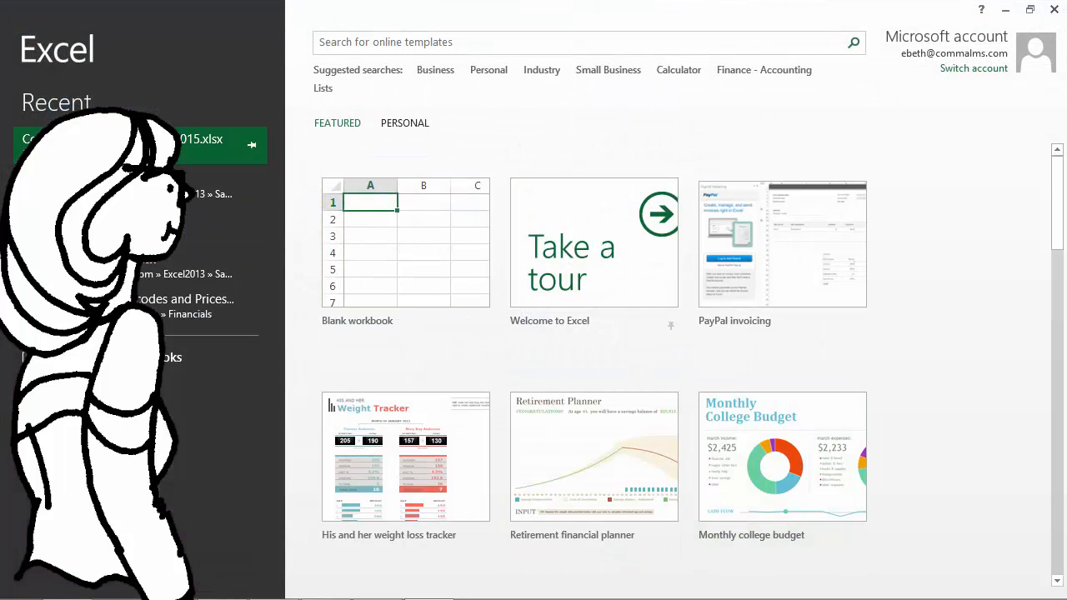
{"action": "left_click", "coordinate": [133, 139]}
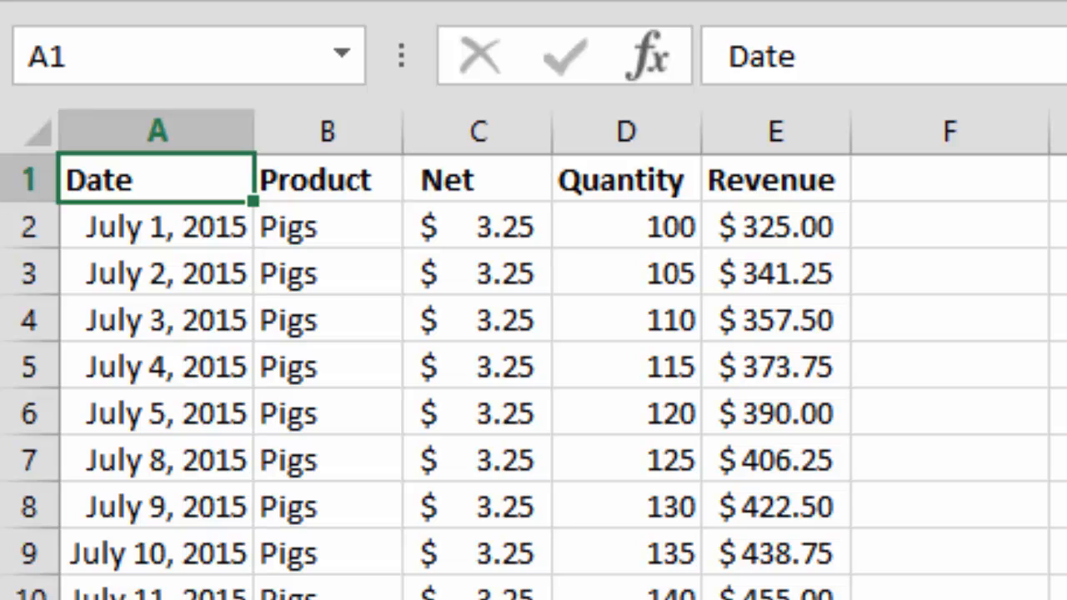
Review the sales rows on the Original Data sheet, the Pigs sheet, and the all-products revenue on the Summary sheet
{"action": "scroll", "coordinate": [534, 375], "scroll_direction": "down", "scroll_amount": 6}
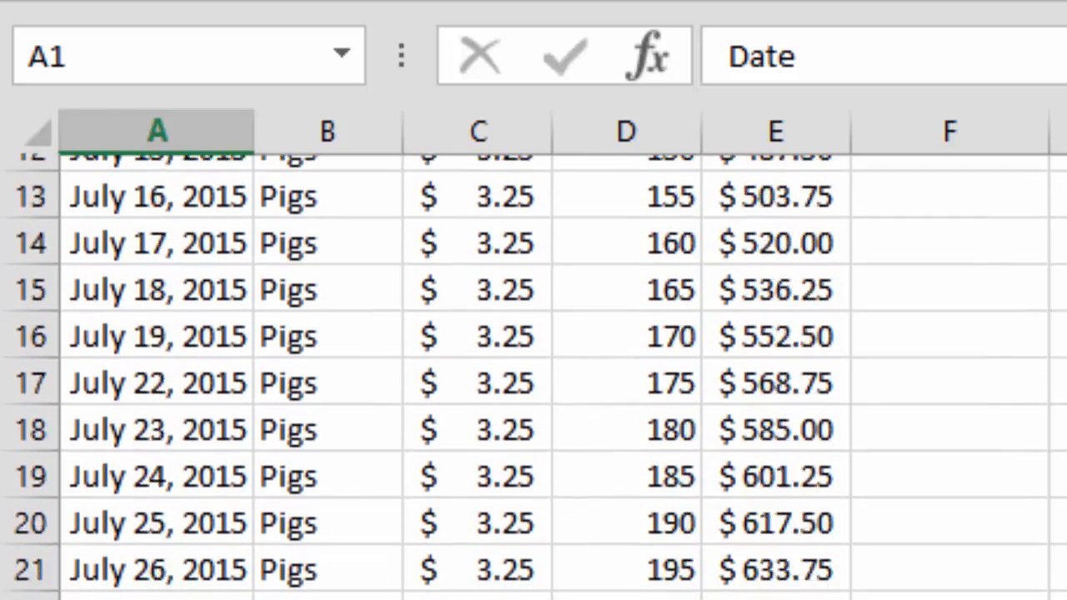
{"action": "scroll", "coordinate": [534, 375], "scroll_direction": "down", "scroll_amount": 9}
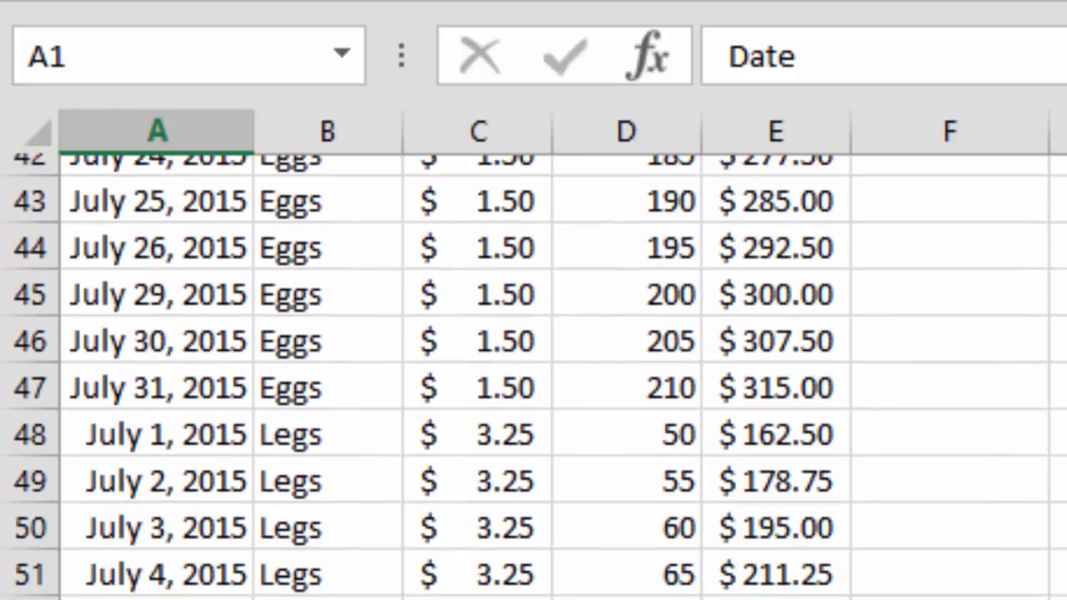
{"action": "scroll", "coordinate": [533, 375], "scroll_direction": "down", "scroll_amount": 1}
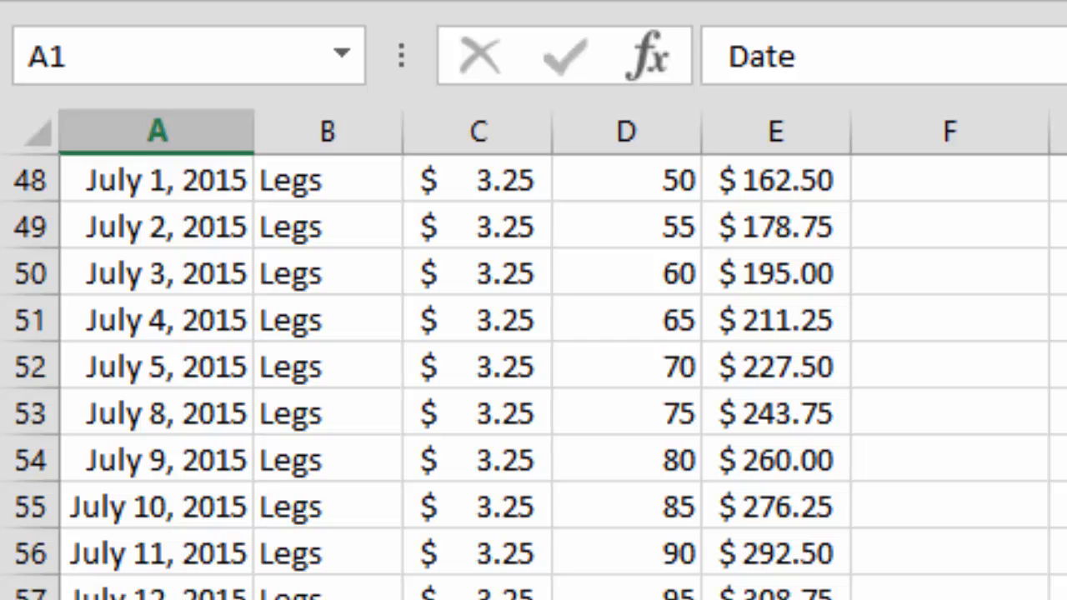
{"action": "scroll", "coordinate": [534, 333], "scroll_direction": "up", "scroll_amount": 15}
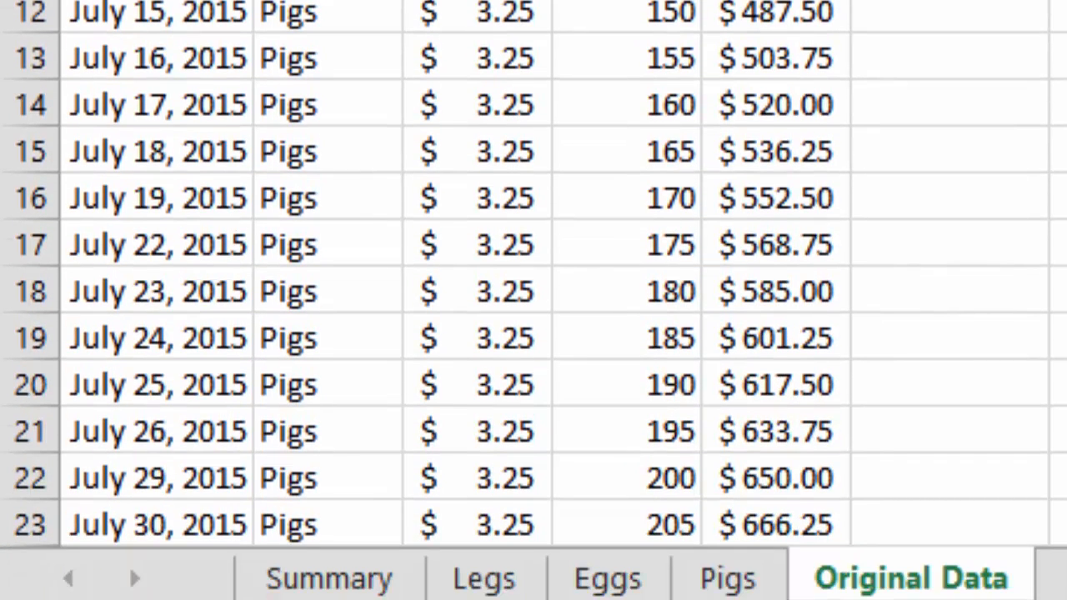
{"action": "left_click", "coordinate": [728, 579]}
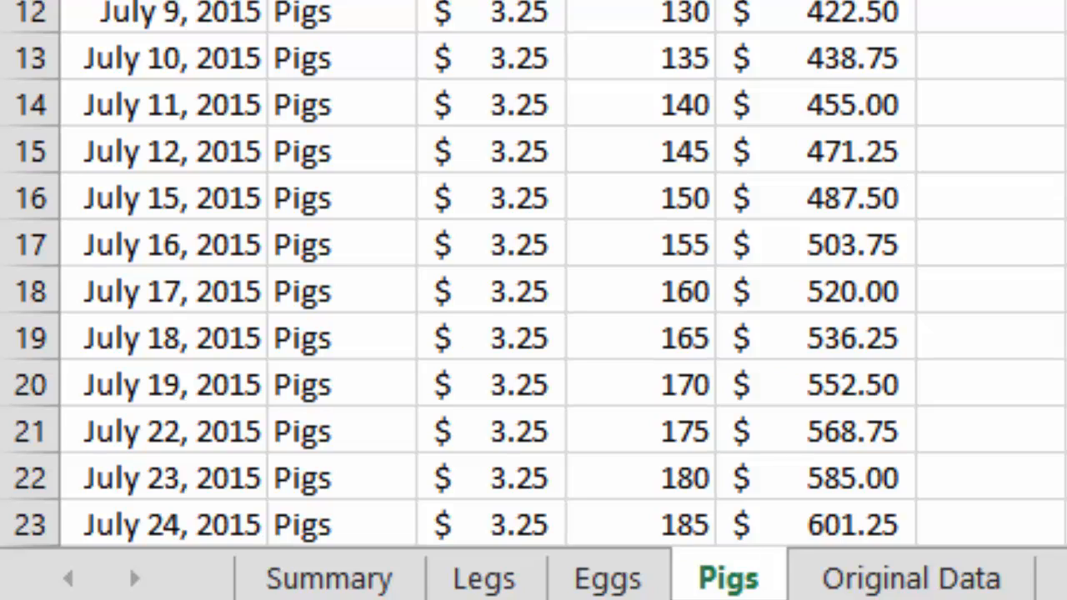
{"action": "left_click", "coordinate": [329, 579]}
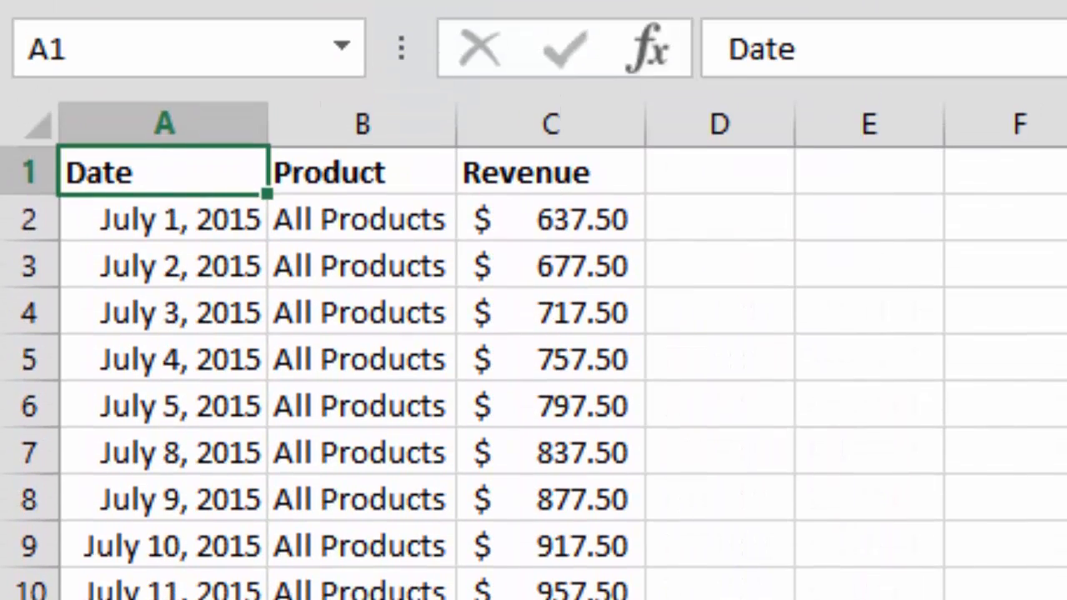
{"action": "double_click", "coordinate": [551, 219]}
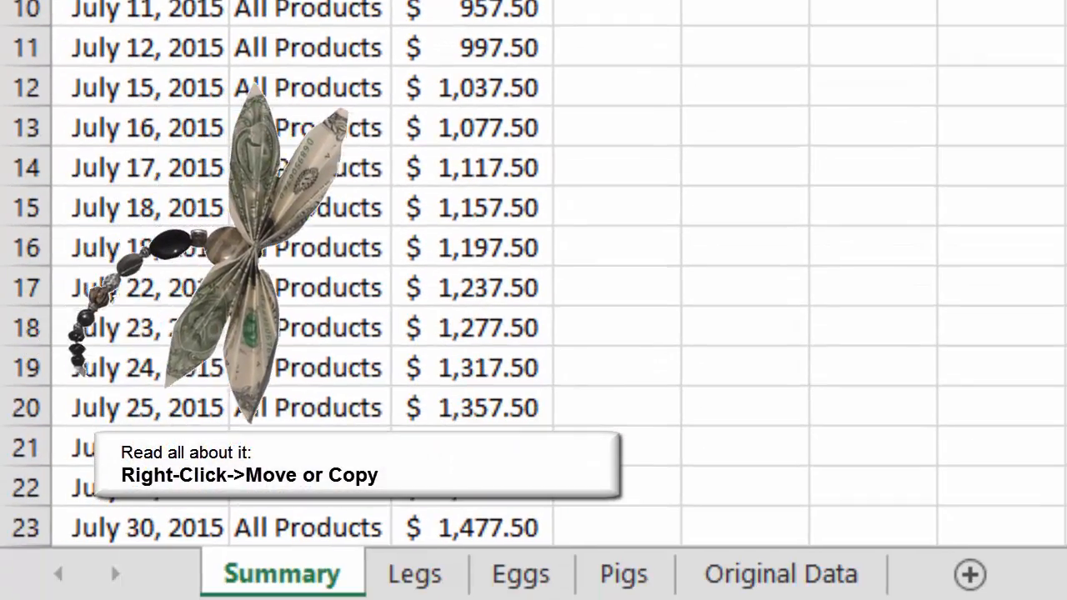
Create a copy of the Original Data sheet in the same workbook, placed before the Summary sheet
{"action": "left_click", "coordinate": [780, 574]}
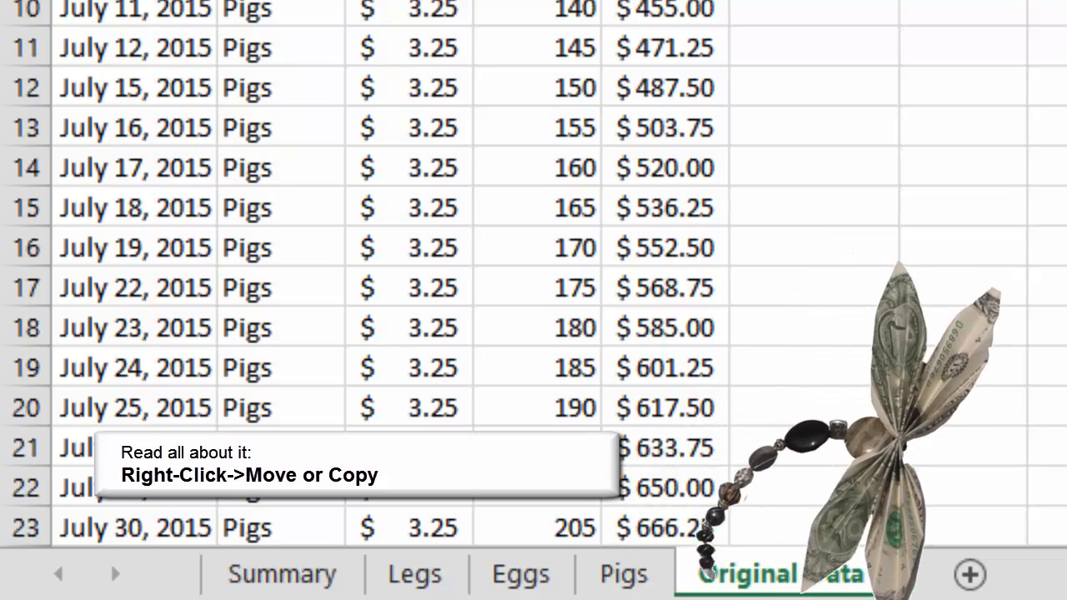
{"action": "right_click", "coordinate": [783, 574]}
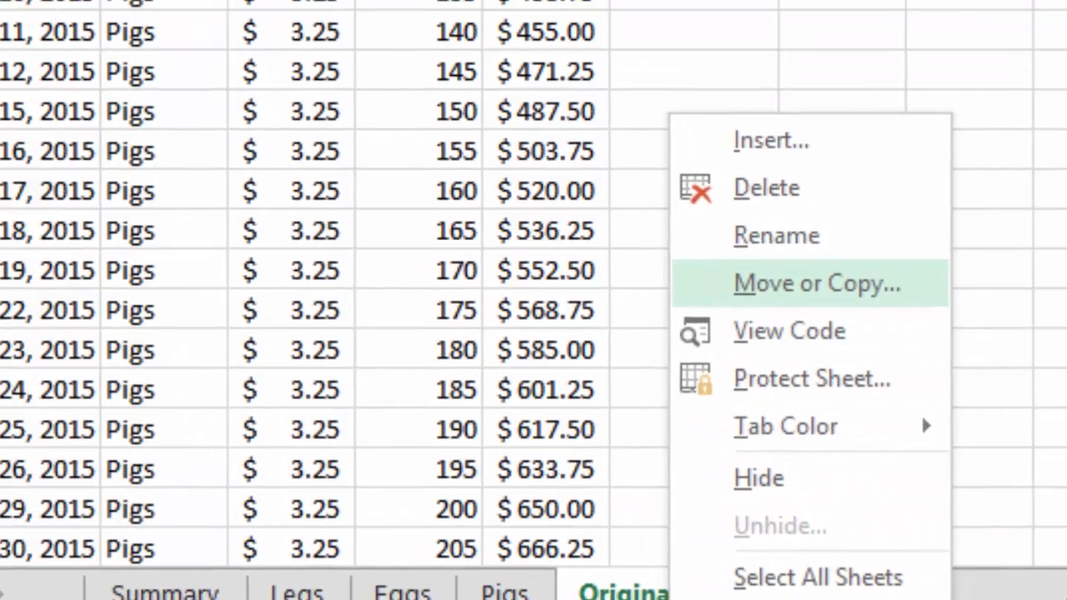
{"action": "left_click", "coordinate": [938, 261]}
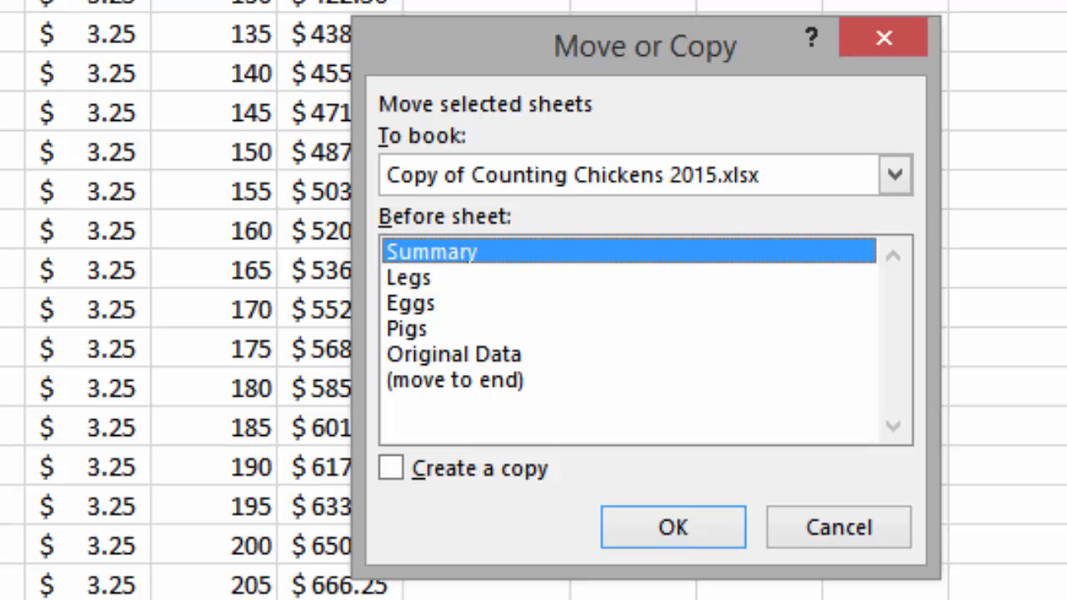
{"action": "key", "text": "alt+c"}
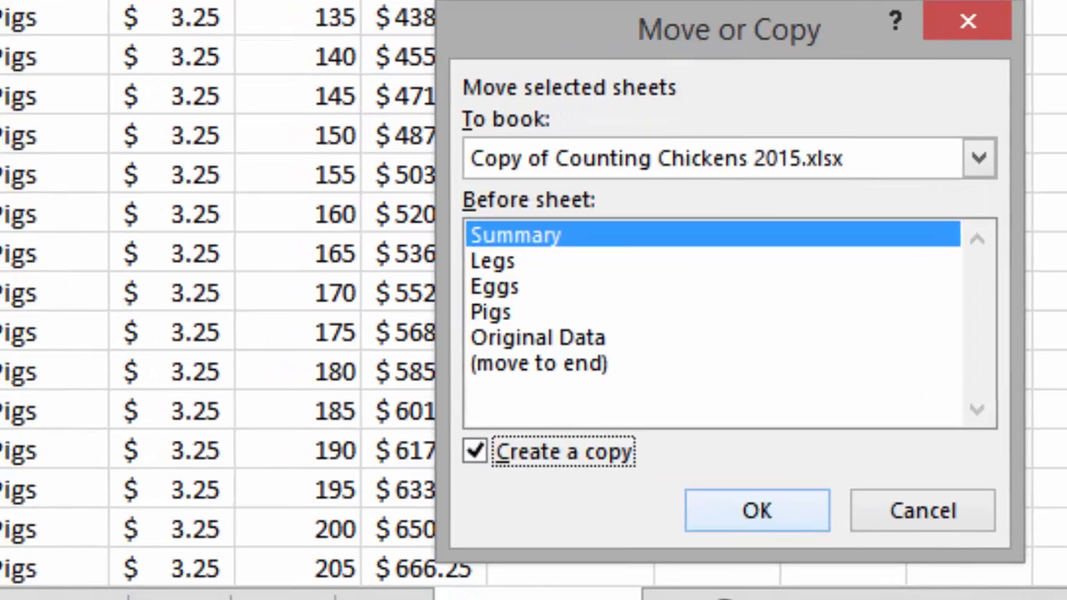
{"action": "left_click", "coordinate": [673, 528]}
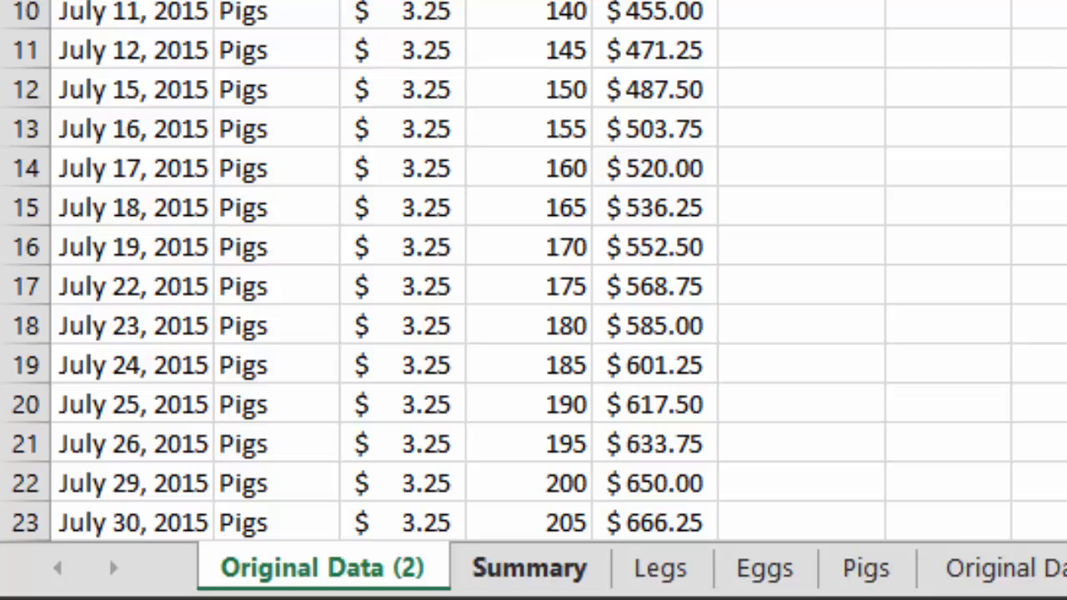
Rename the copied Original Data sheet as Text Functions
{"action": "double_click", "coordinate": [322, 568]}
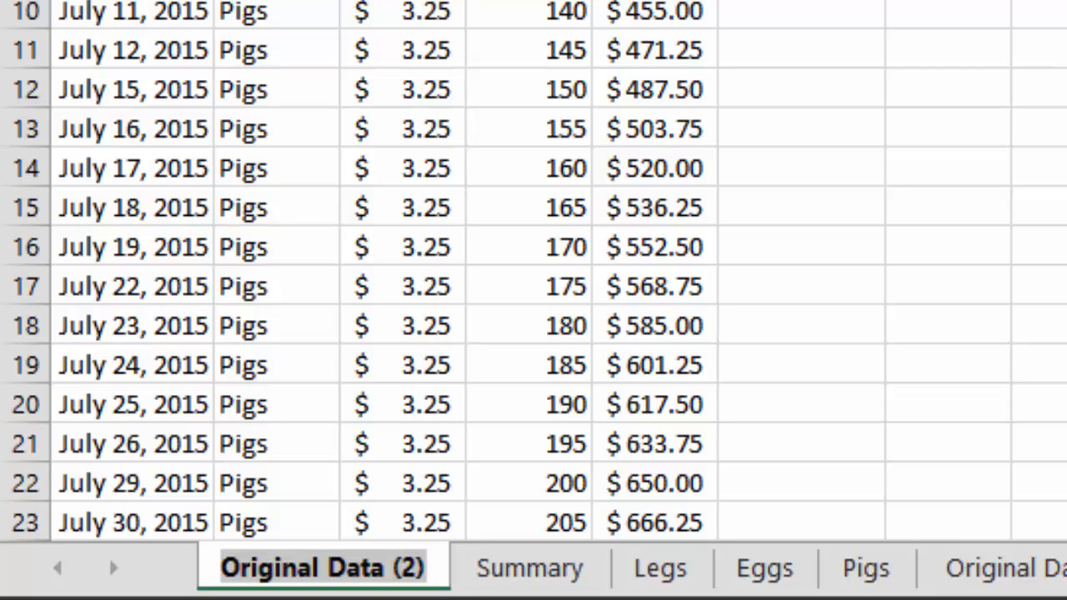
{"action": "key", "text": "BackSpace"}
{"action": "type", "text": "Te"}
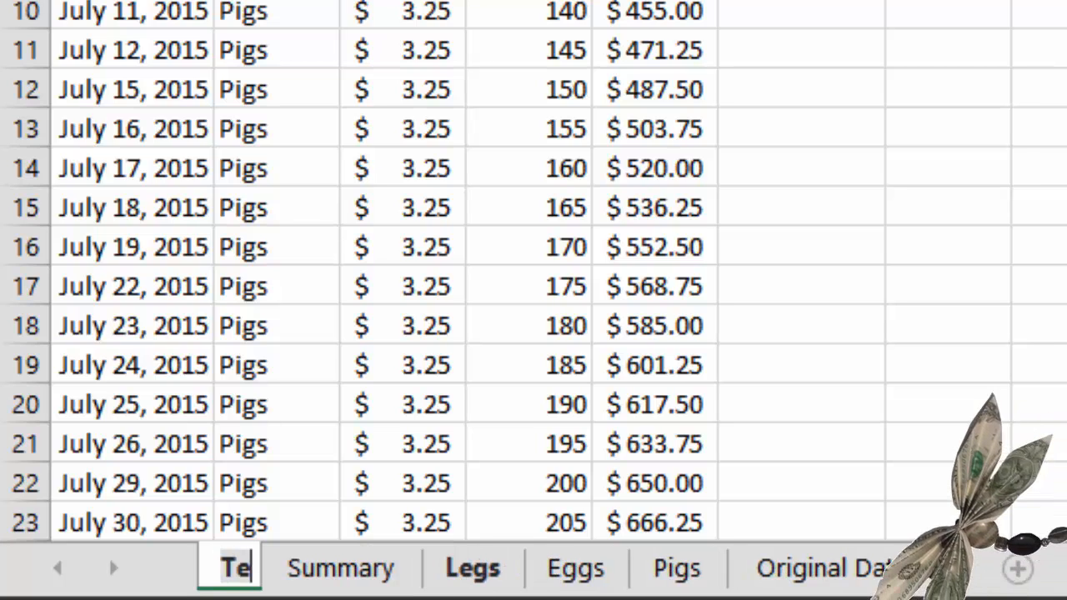
{"action": "type", "text": "xt Fu"}
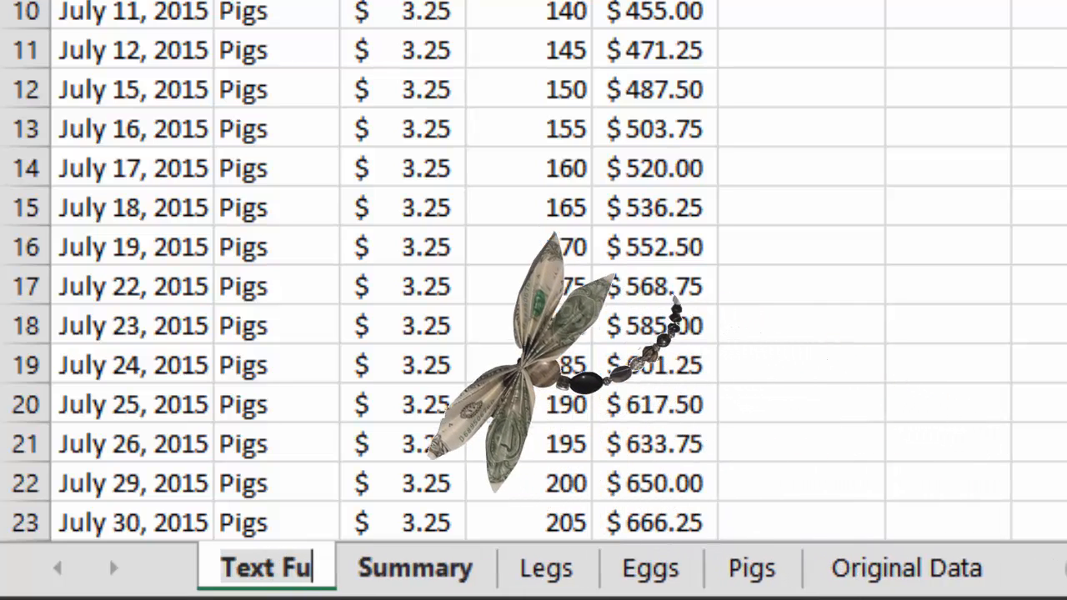
{"action": "type", "text": "nctions"}
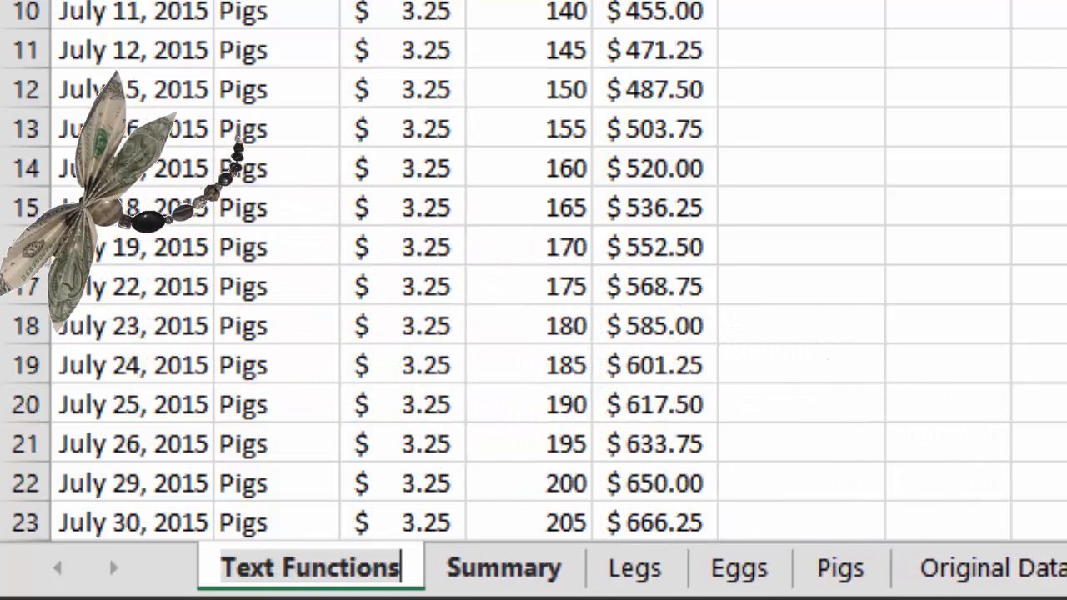
{"action": "key", "text": "Return"}
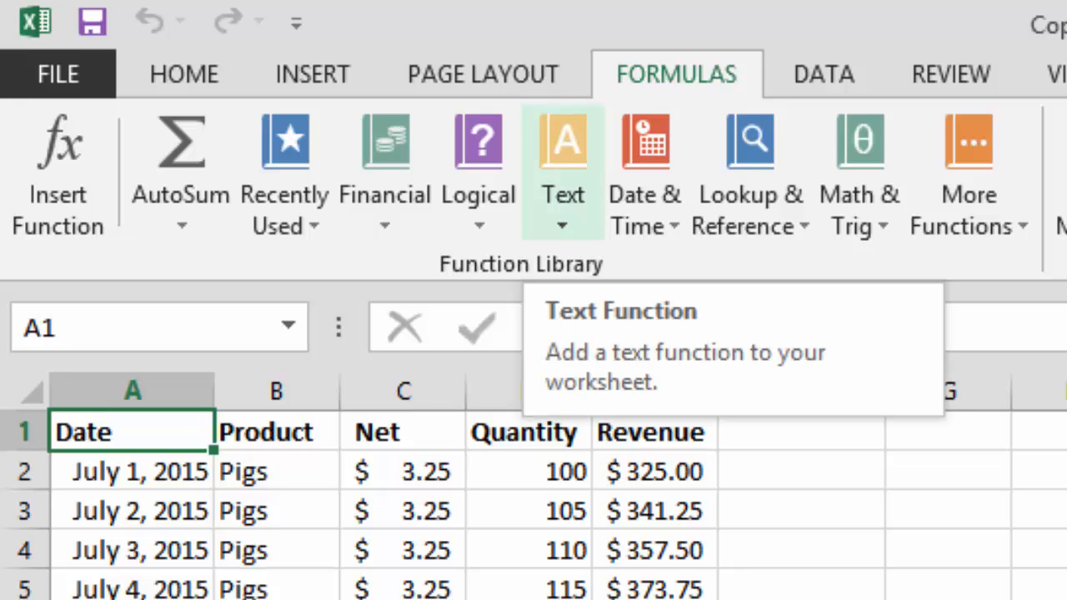
Enter the column heading Concatenate in cell F1
{"action": "left_click", "coordinate": [801, 432]}
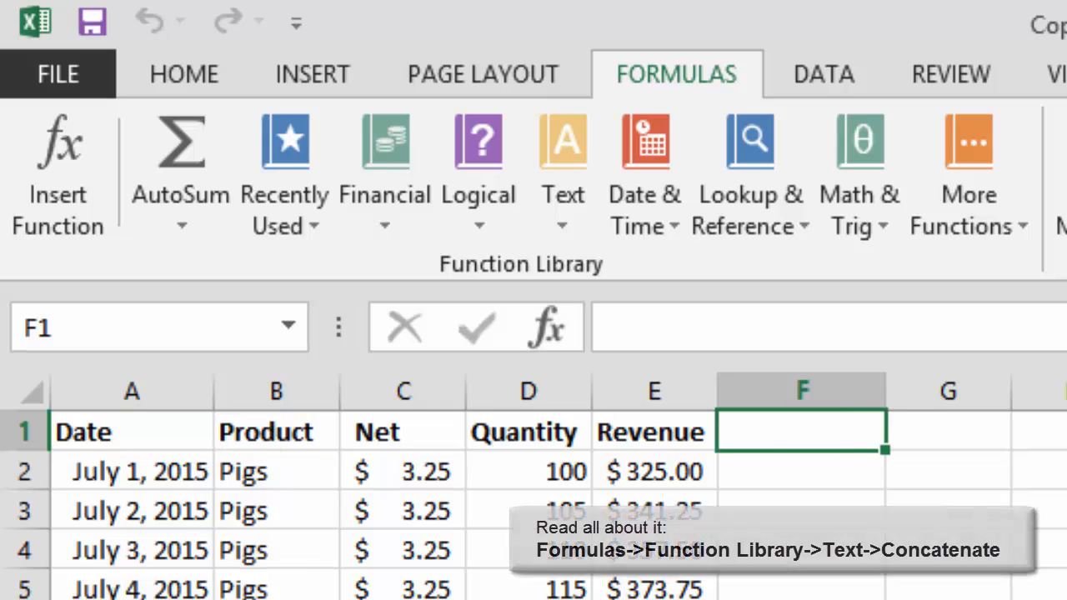
{"action": "type", "text": "Conc"}
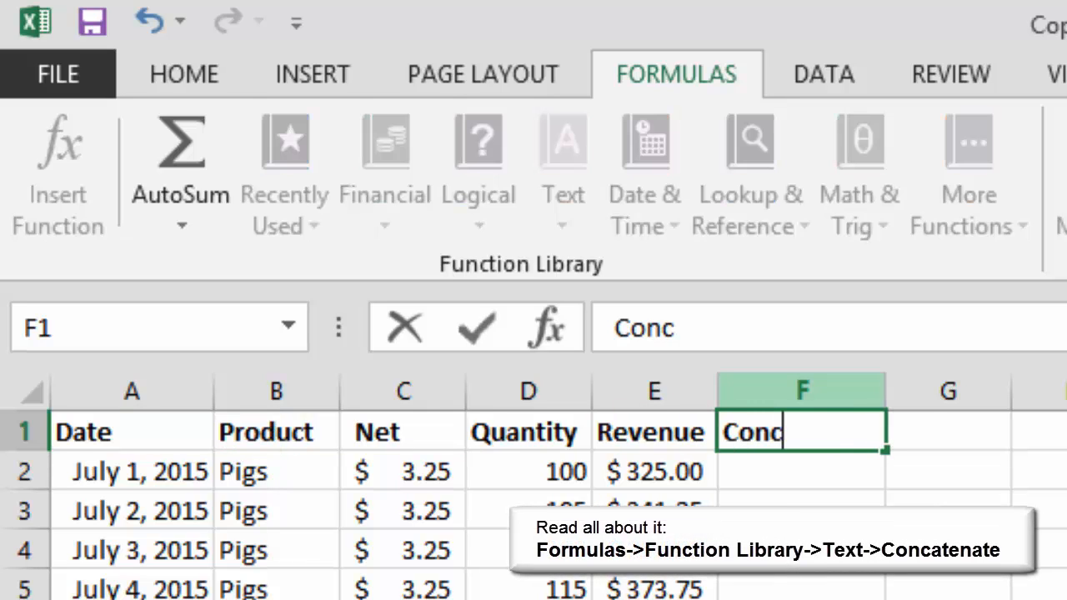
{"action": "type", "text": "atenate"}
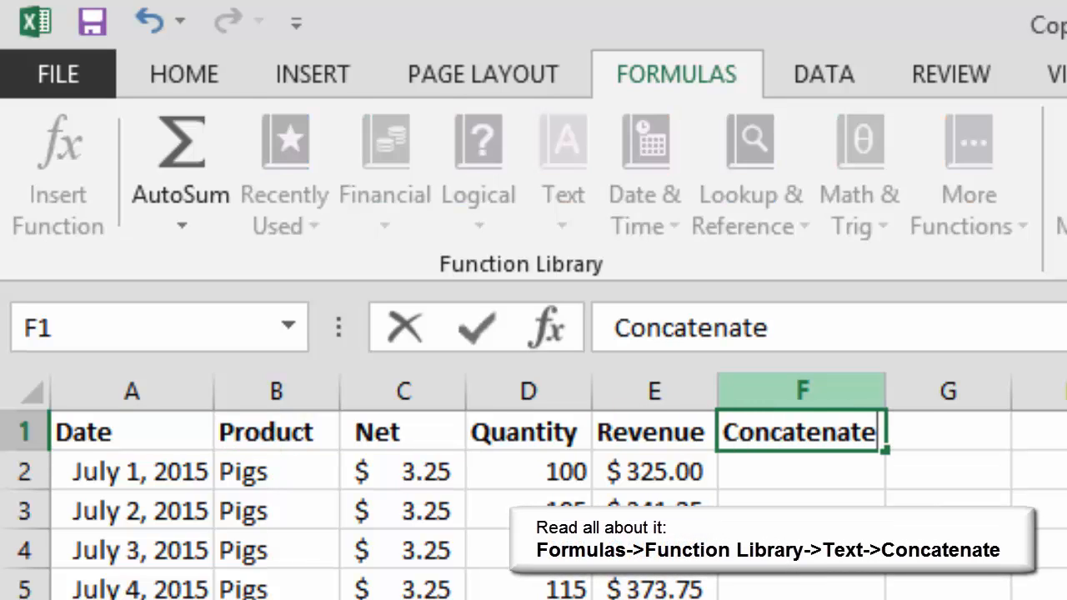
{"action": "key", "text": "Return"}
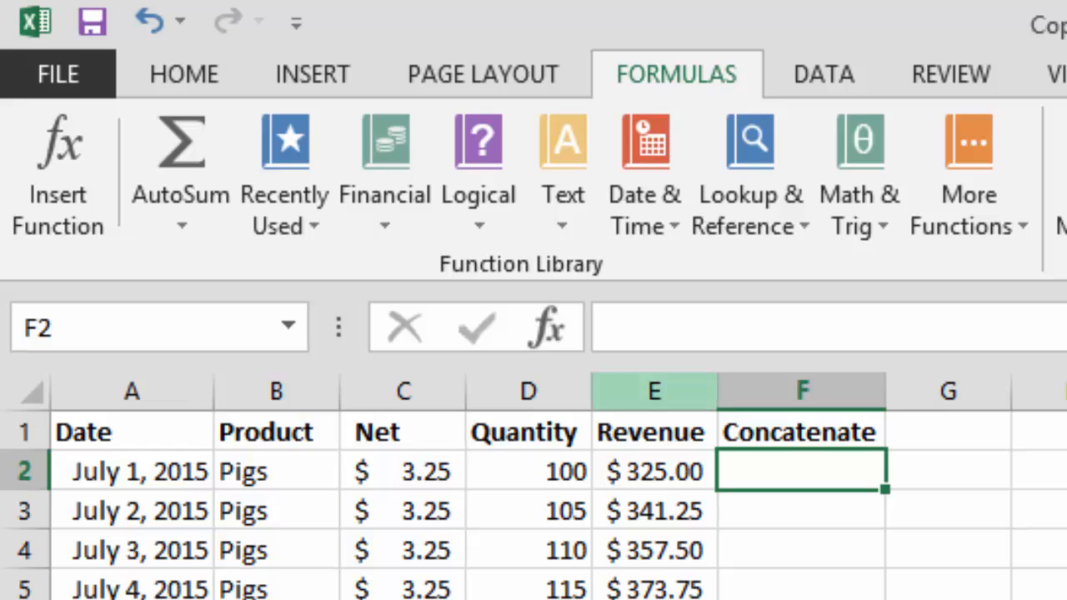
Insert a CONCATENATE function in F2 that joins the product in B2 with the quantity in D2
{"action": "left_click", "coordinate": [564, 208]}
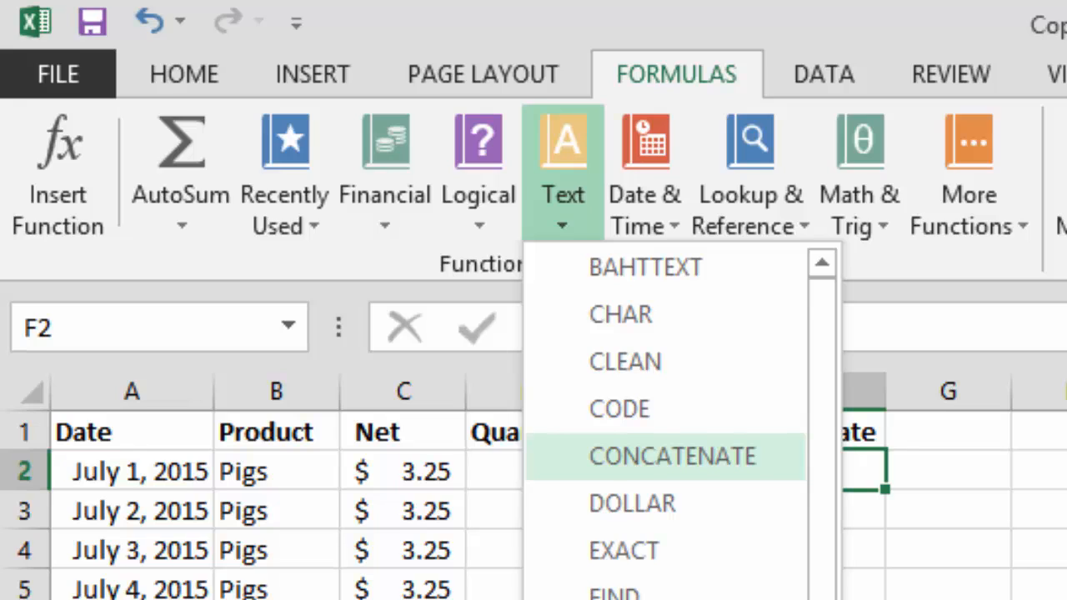
{"action": "left_click", "coordinate": [672, 456]}
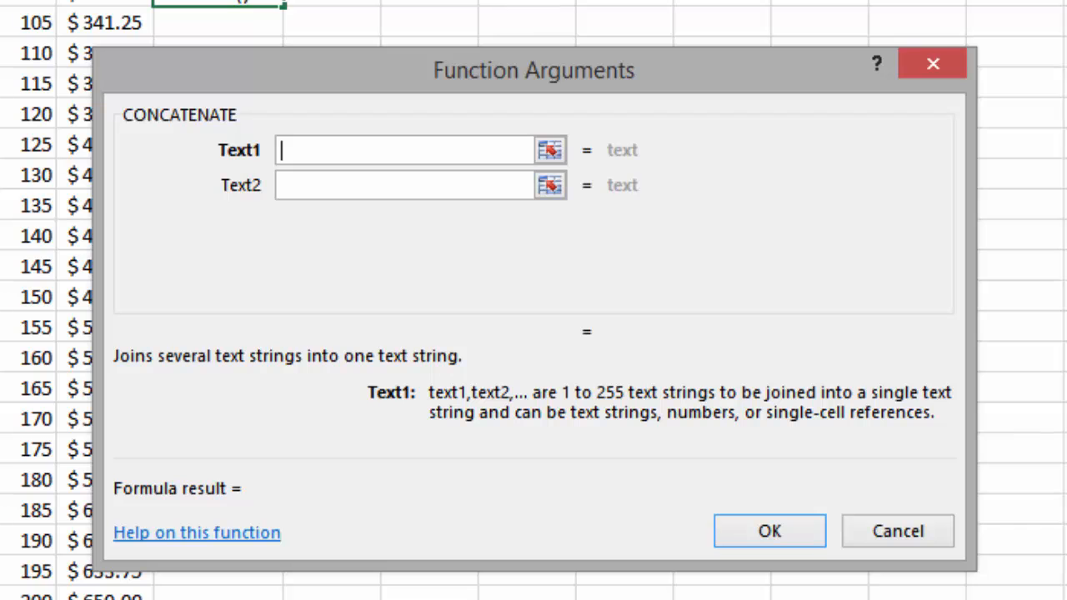
{"action": "type", "text": "B2"}
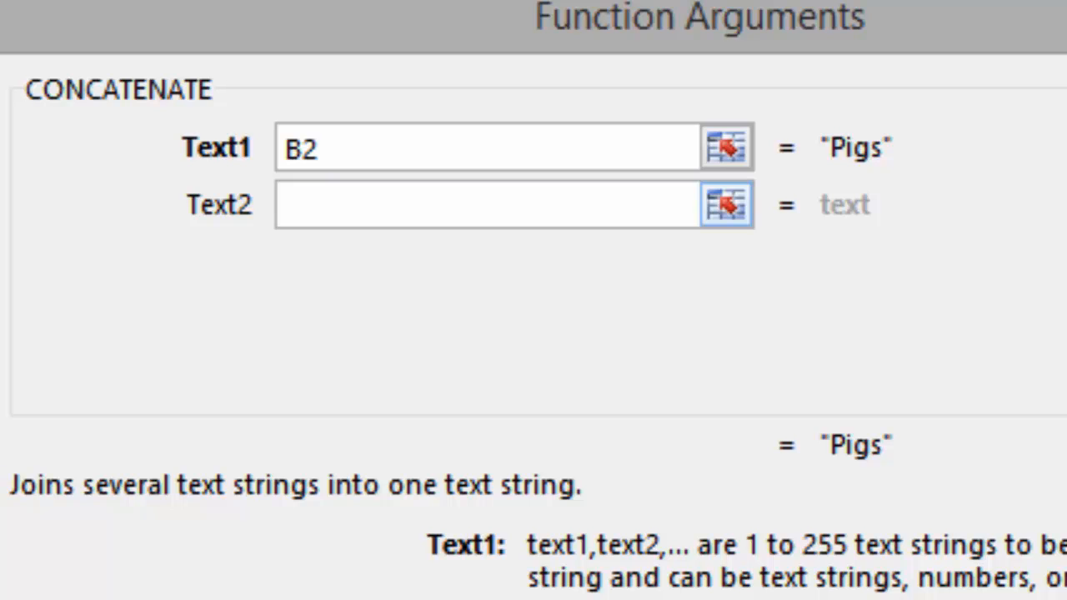
{"action": "key", "text": "Tab"}
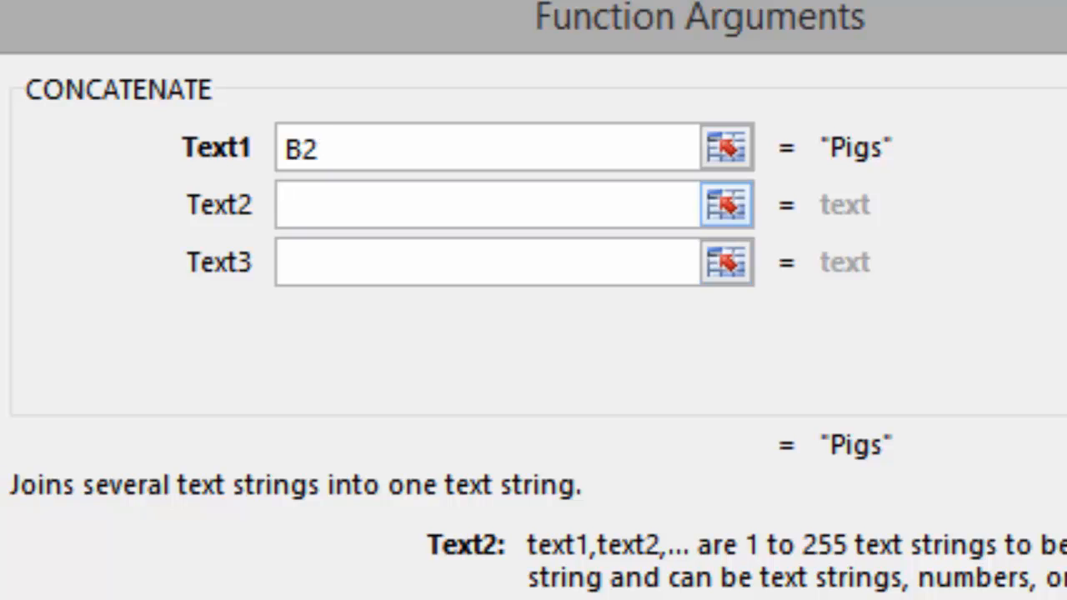
{"action": "type", "text": "D2"}
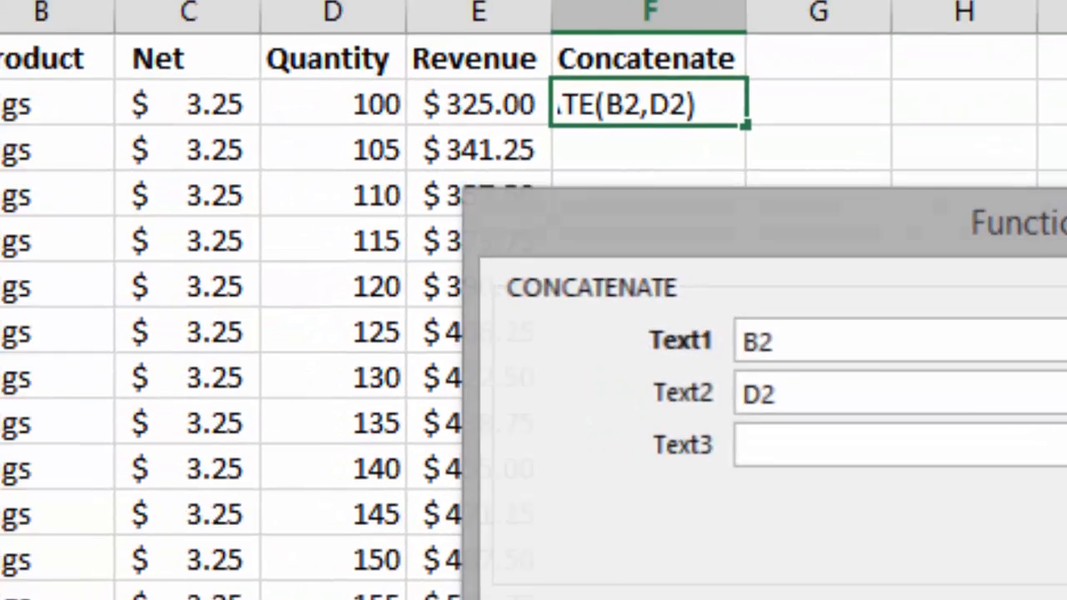
{"action": "key", "text": "Return"}
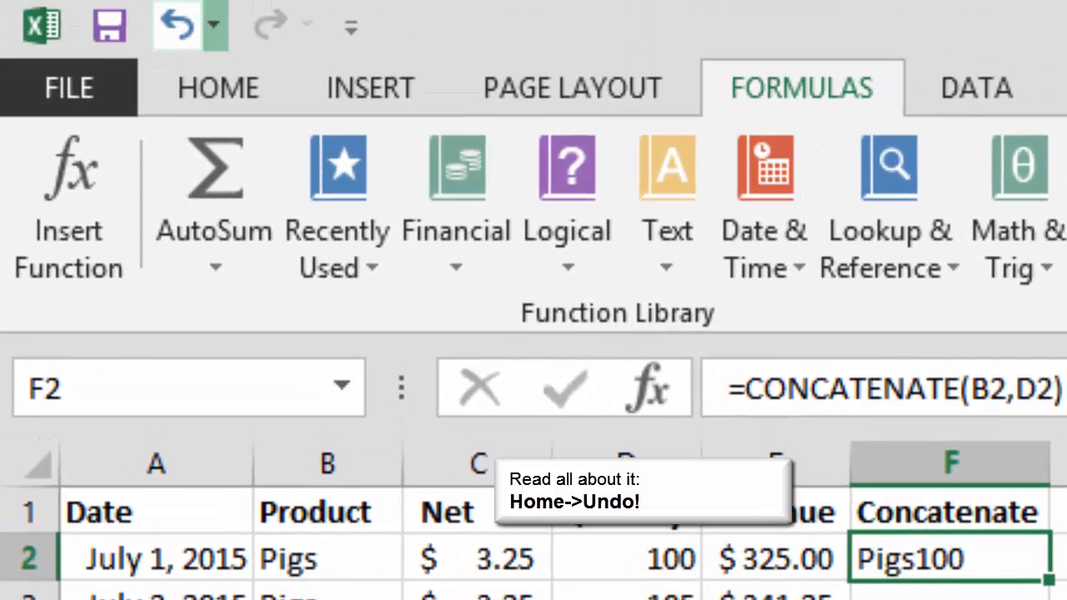
Undo the entry of the CONCATENATE formula in F2, keeping the heading in F1
{"action": "left_click", "coordinate": [214, 25]}
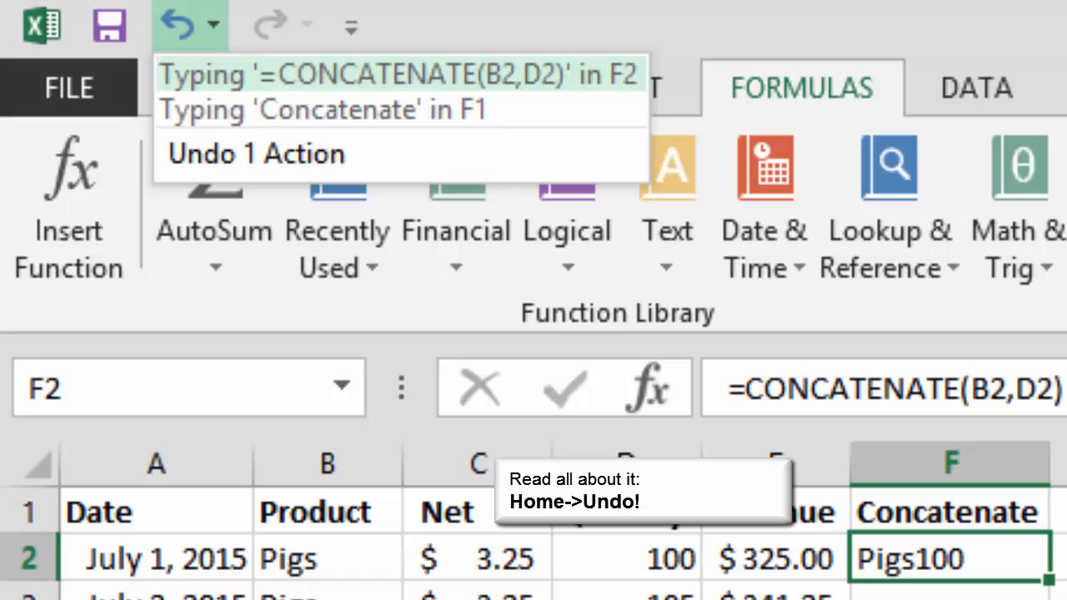
{"action": "left_click", "coordinate": [397, 74]}
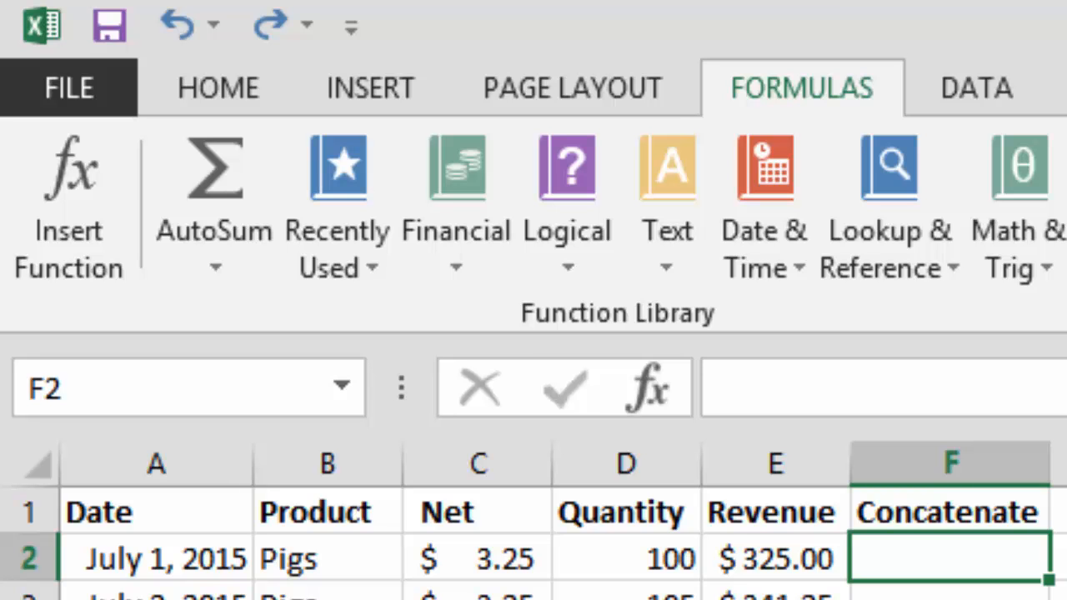
Insert a CONCATENATE function in F2 that joins "Daily Sales for ", the product in B2, ": " and the quantity in D2
{"action": "left_click", "coordinate": [667, 208]}
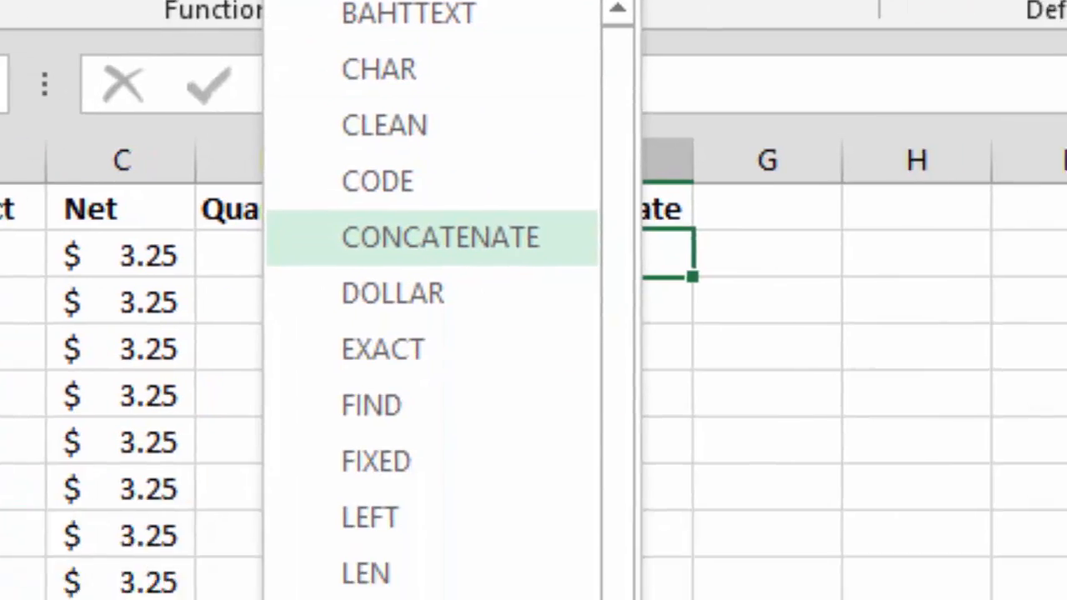
{"action": "left_click", "coordinate": [797, 540]}
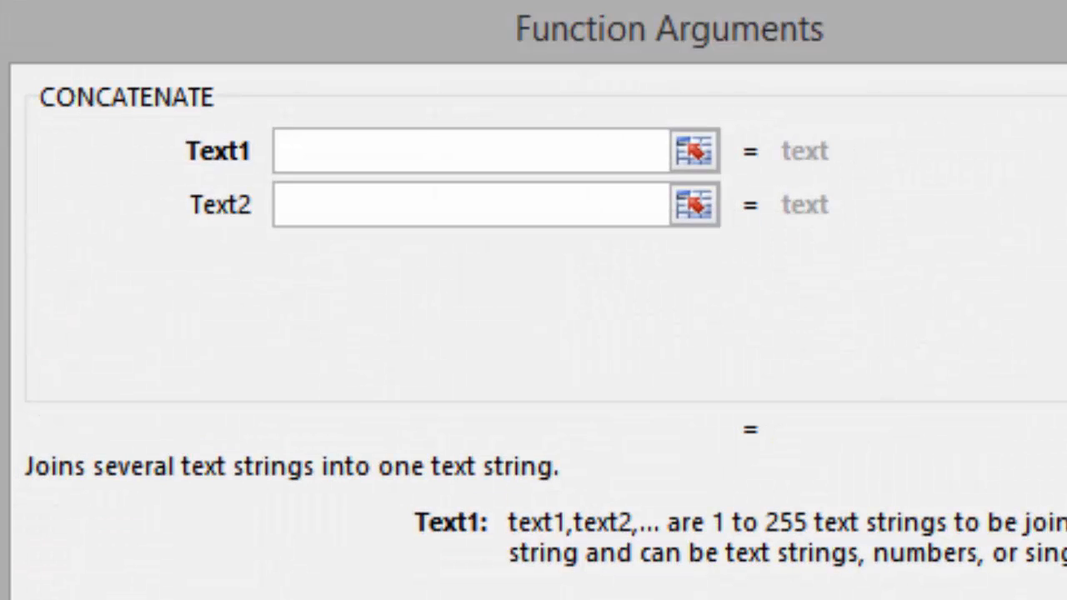
{"action": "type", "text": "Da"}
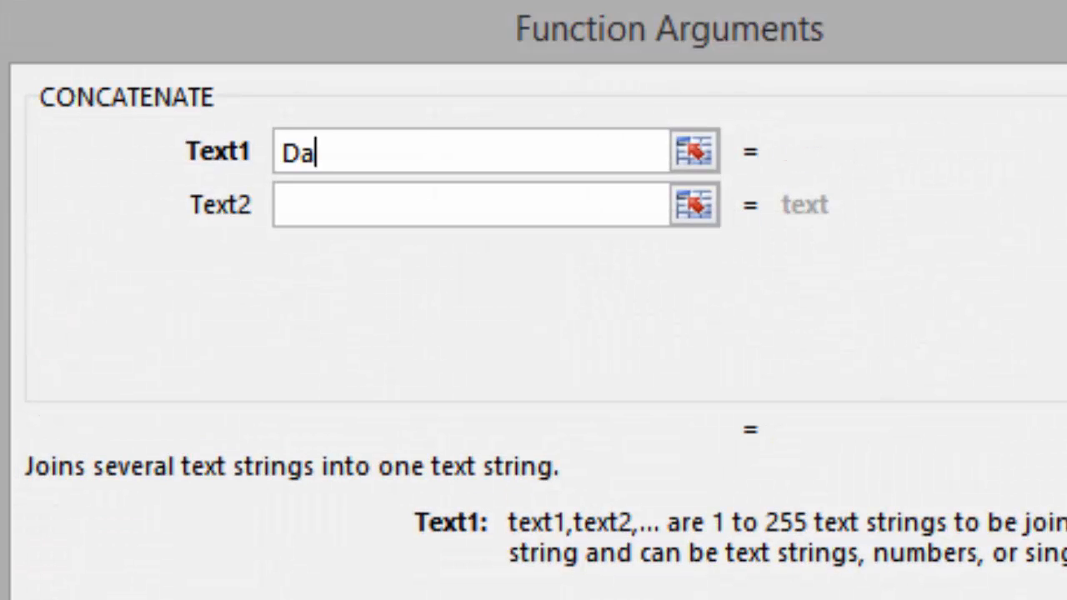
{"action": "type", "text": "ily Sa"}
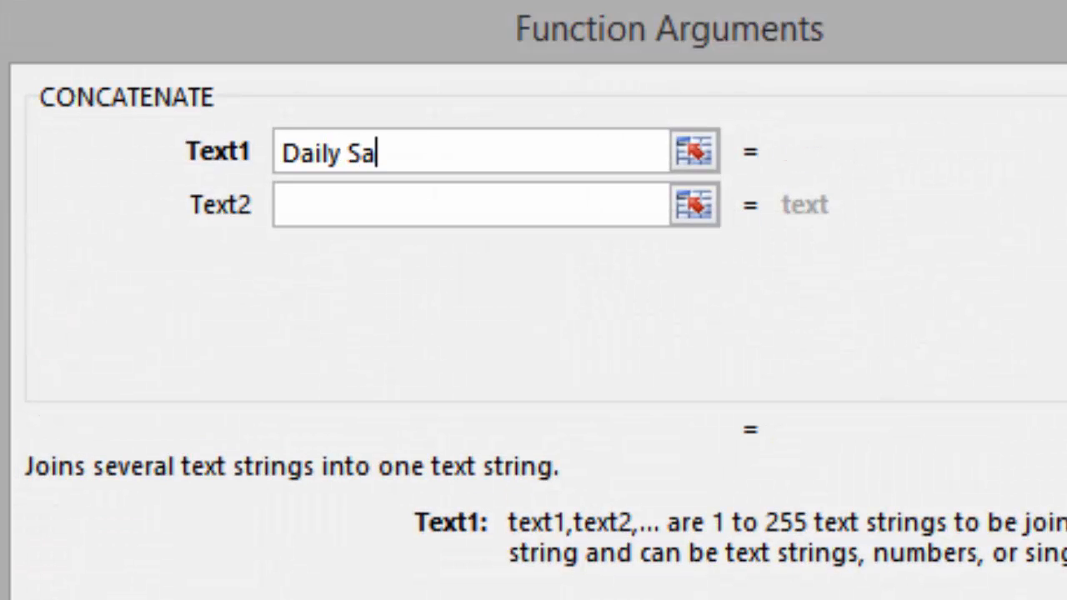
{"action": "type", "text": "les for"}
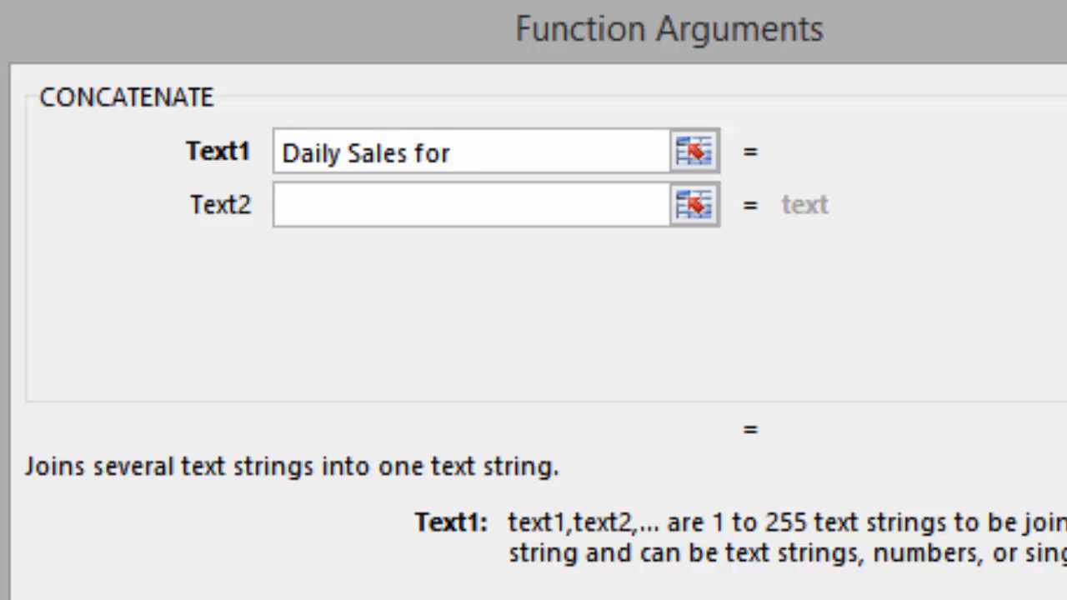
{"action": "key", "text": "Tab"}
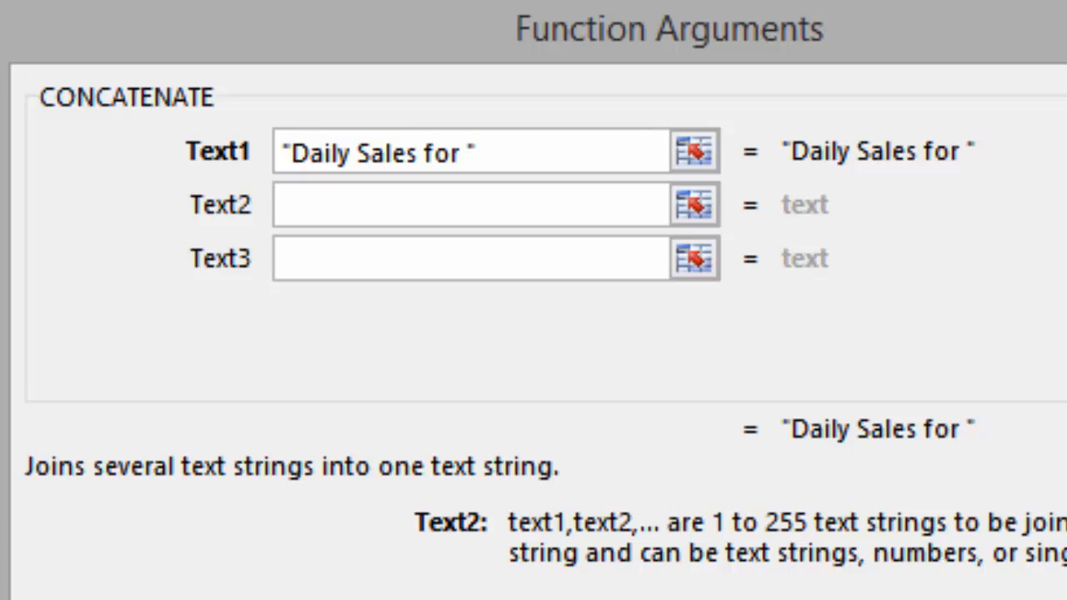
{"action": "type", "text": "B2"}
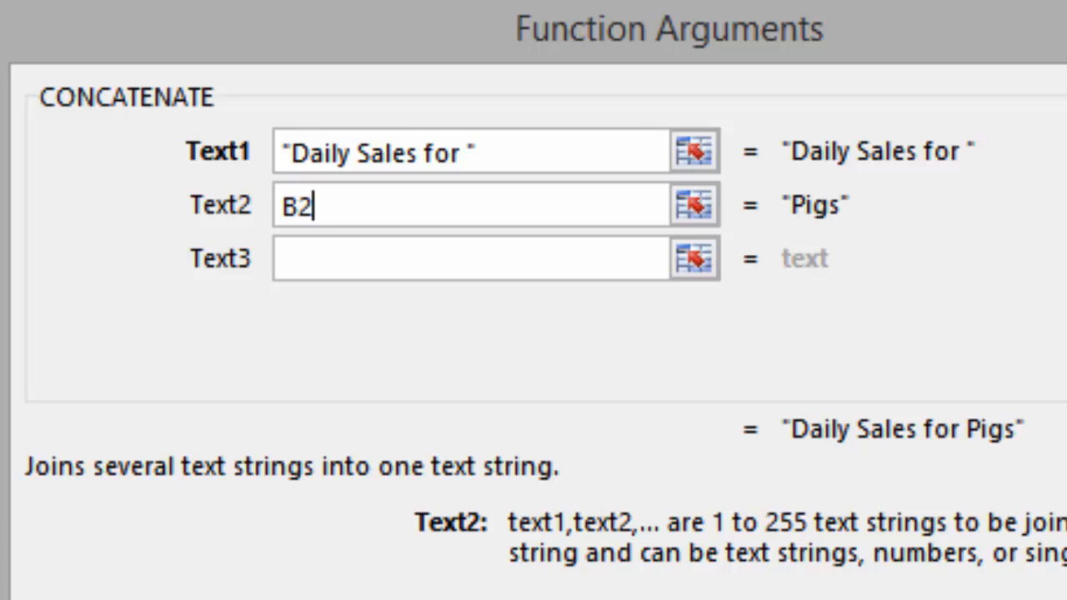
{"action": "key", "text": "Tab"}
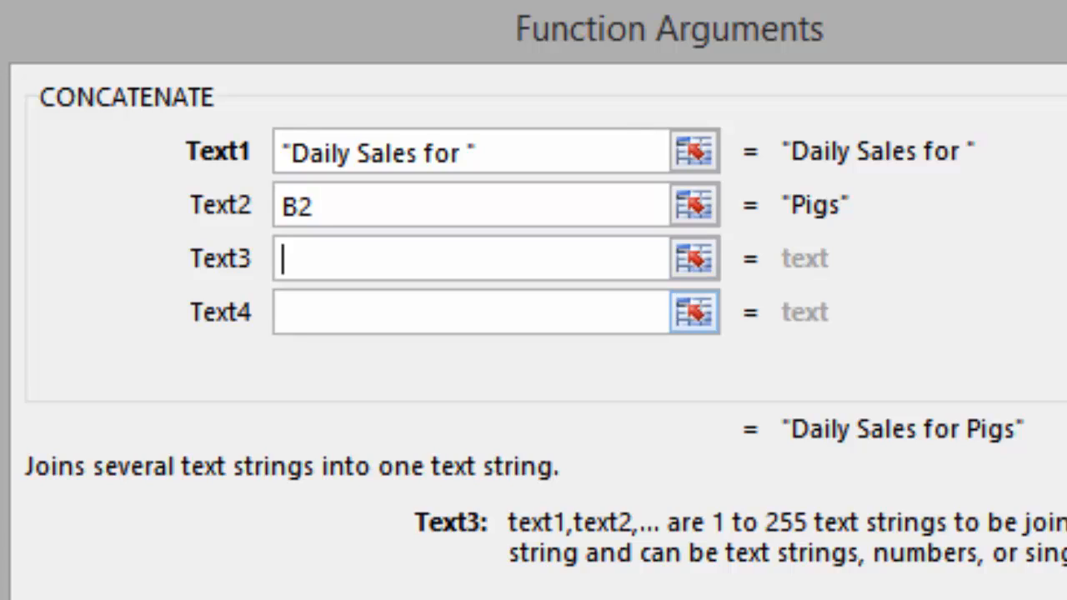
{"action": "type", "text": ":"}
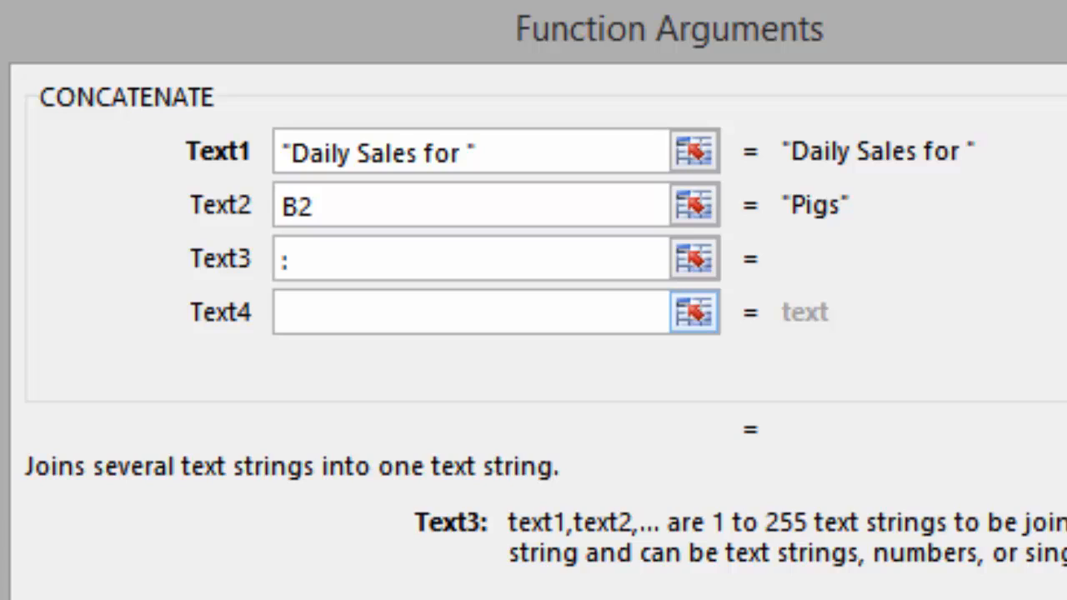
{"action": "key", "text": "Tab"}
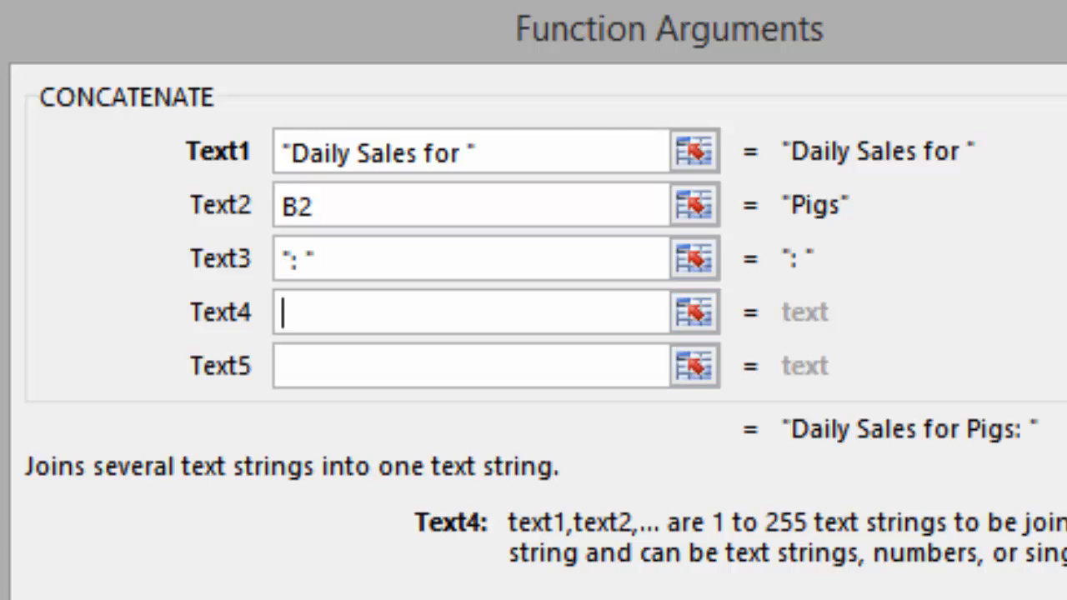
{"action": "type", "text": "D2"}
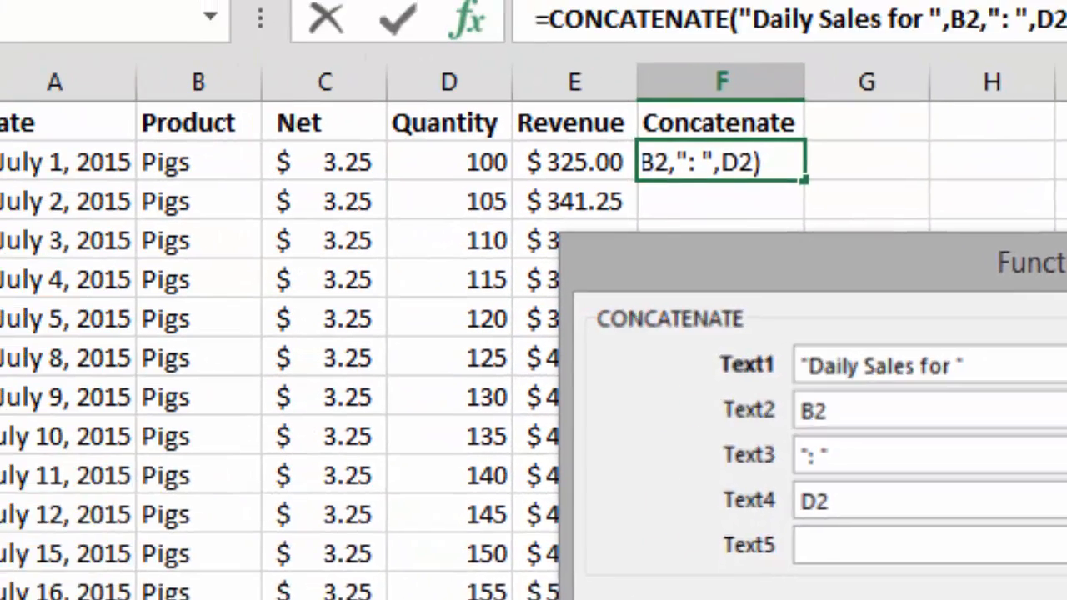
{"action": "key", "text": "Return"}
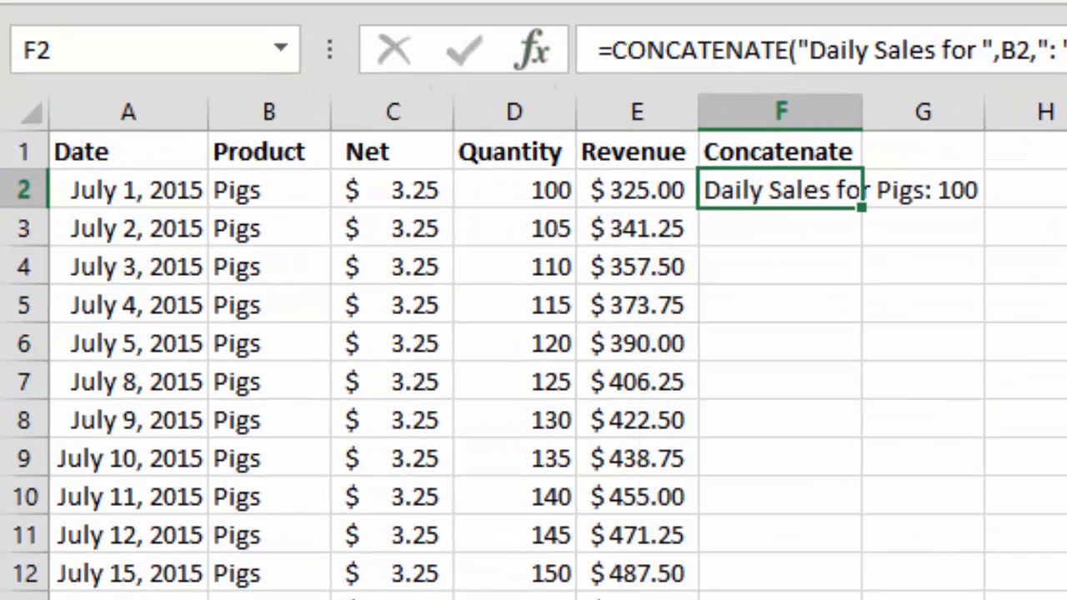
Widen column F to fit the joined text and fill the F2 formula down through all data rows
{"action": "left_click_drag", "start_coordinate": [861, 112], "coordinate": [991, 112]}
{"action": "left_click", "coordinate": [1034, 151]}
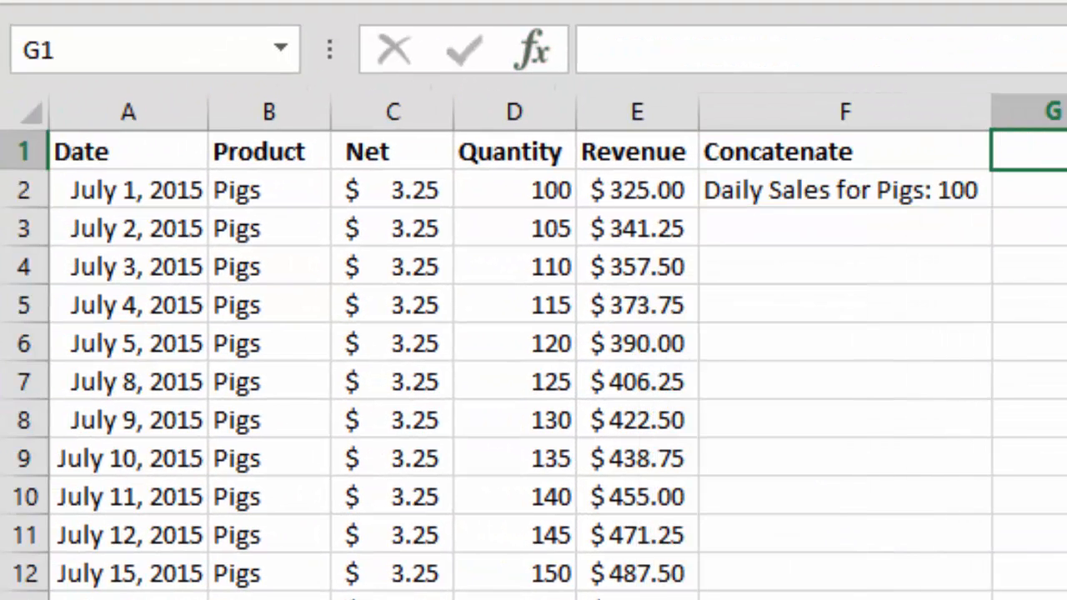
{"action": "left_click", "coordinate": [845, 190]}
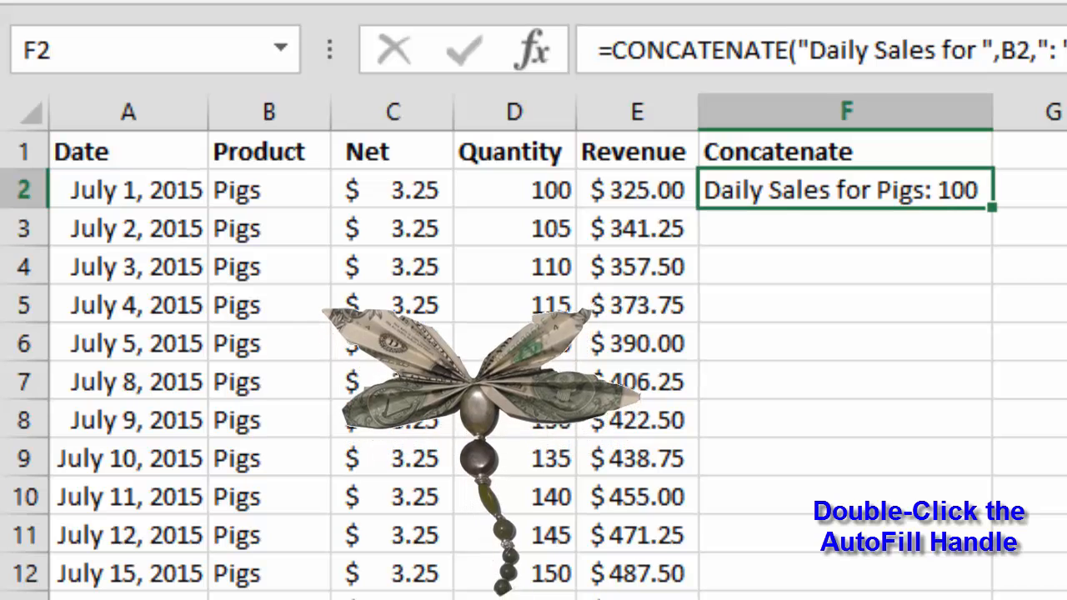
{"action": "double_click", "coordinate": [992, 207]}
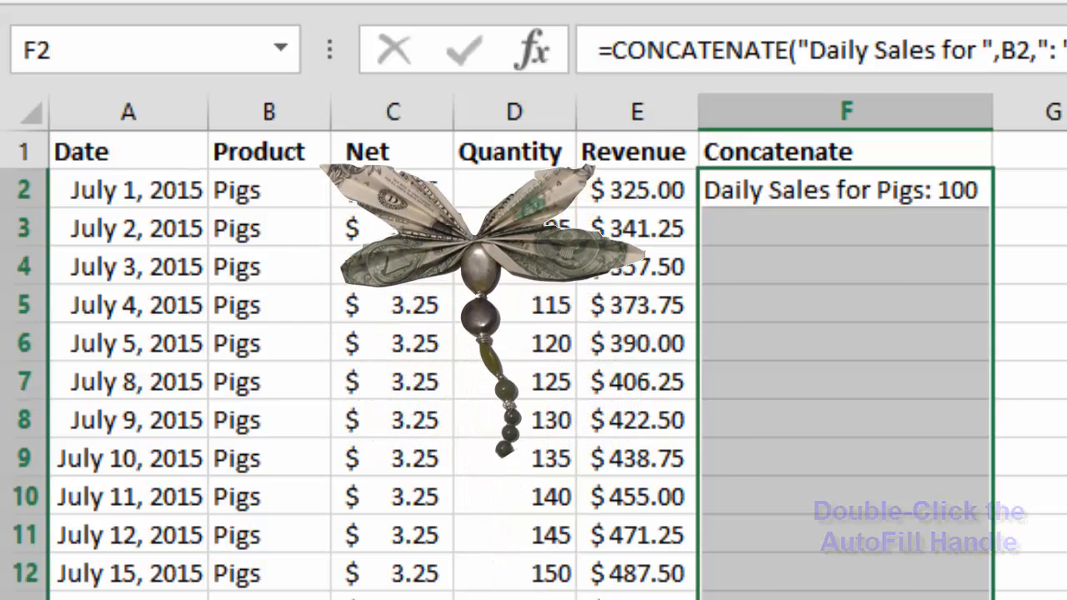
{"action": "left_click", "coordinate": [846, 190]}
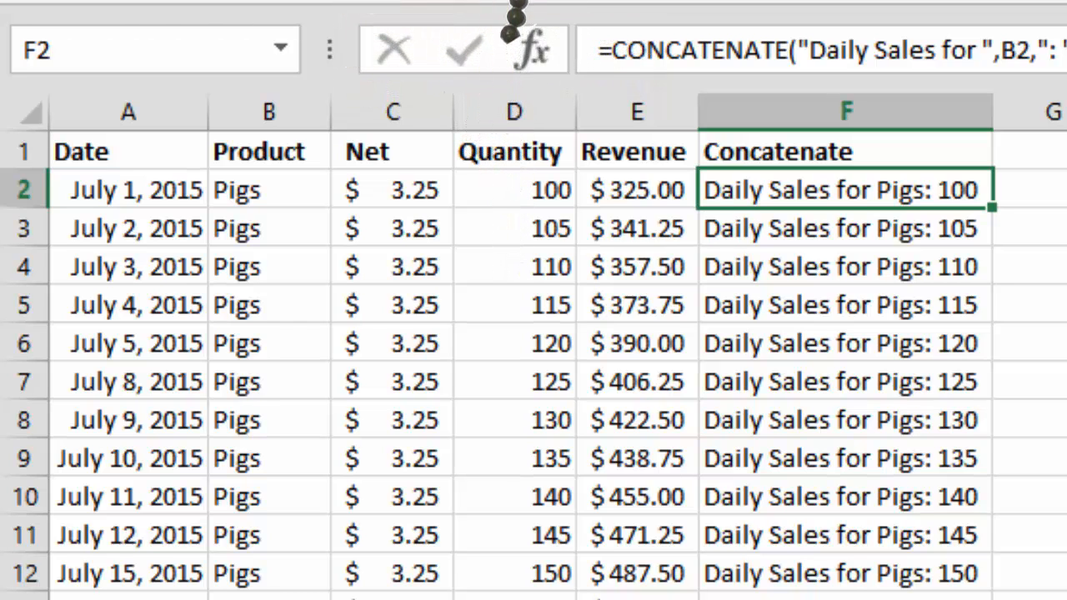
{"action": "key", "text": "ctrl+Down"}
{"action": "key", "text": "ctrl+Home"}
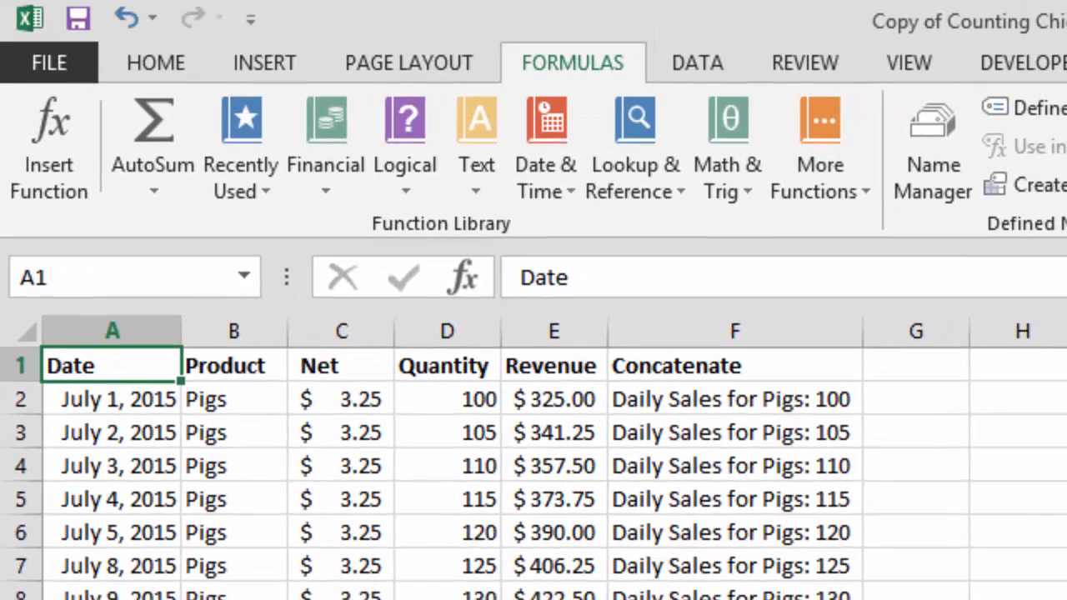
Enter the column heading Upper in cell G1
{"action": "left_click", "coordinate": [916, 365]}
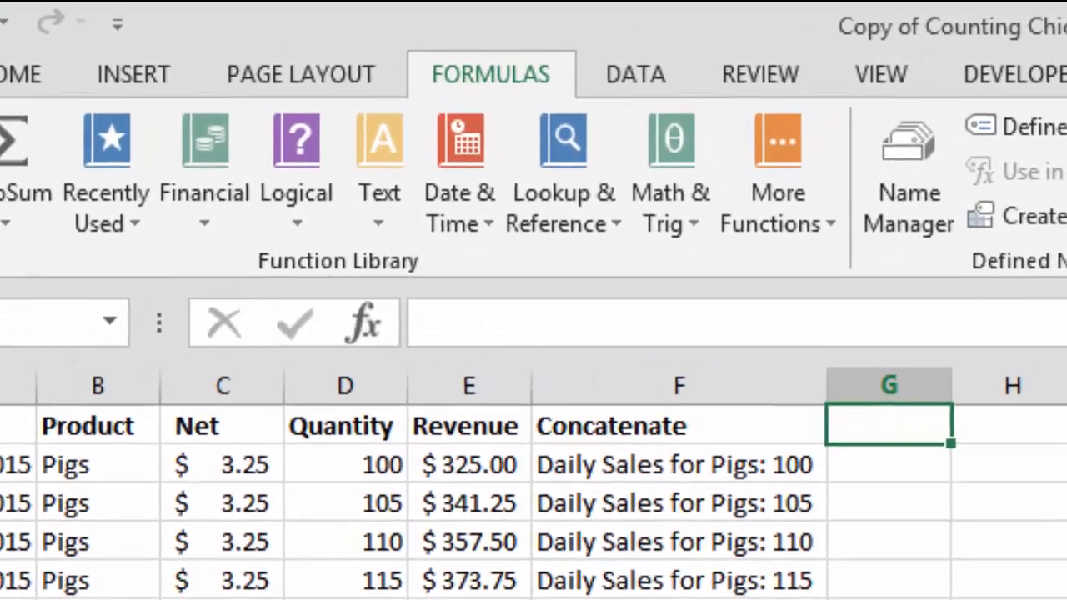
{"action": "type", "text": "U"}
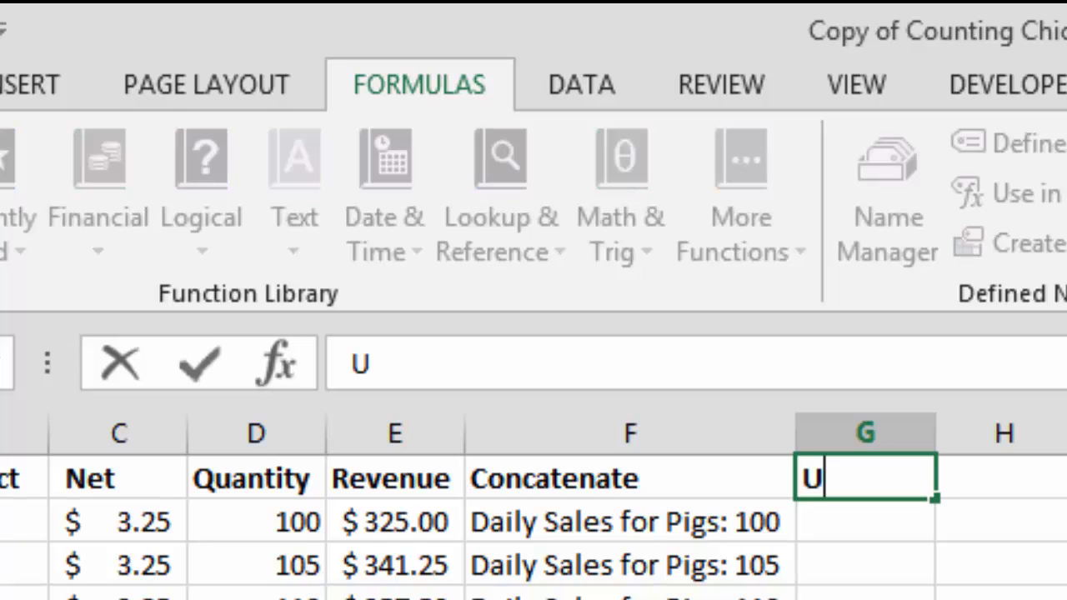
{"action": "type", "text": "pper"}
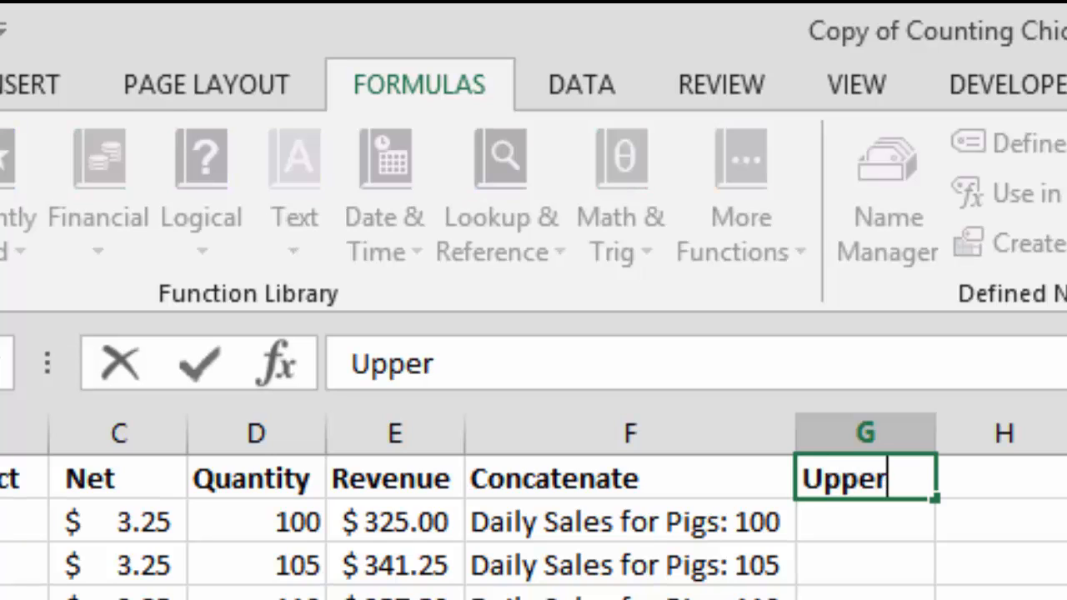
{"action": "key", "text": "Return"}
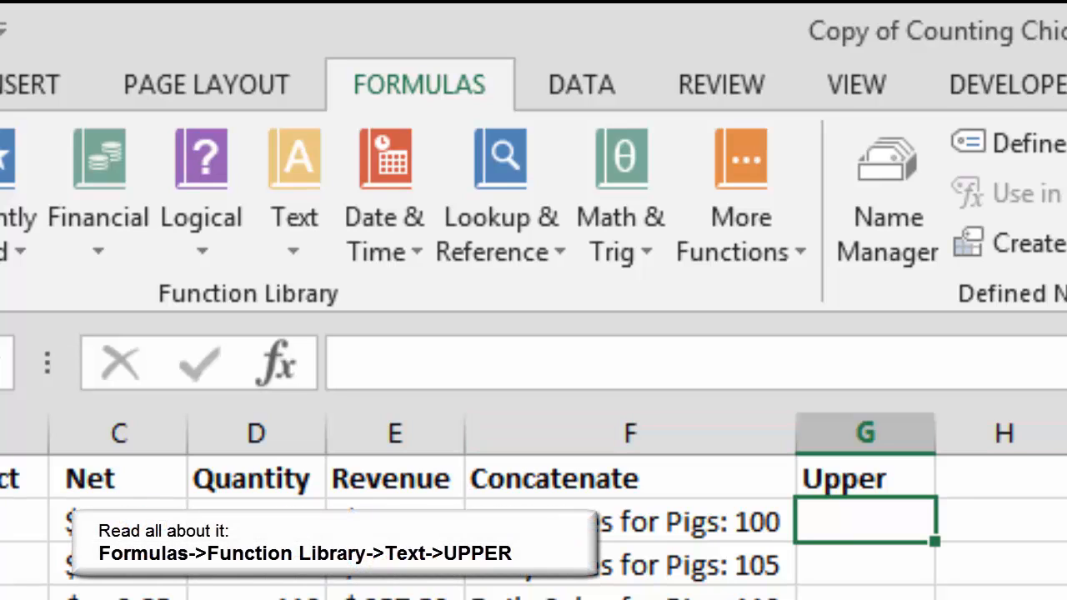
Insert an UPPER function in G2 that converts the product in B2, and fill it down through all data rows
{"action": "left_click", "coordinate": [294, 191]}
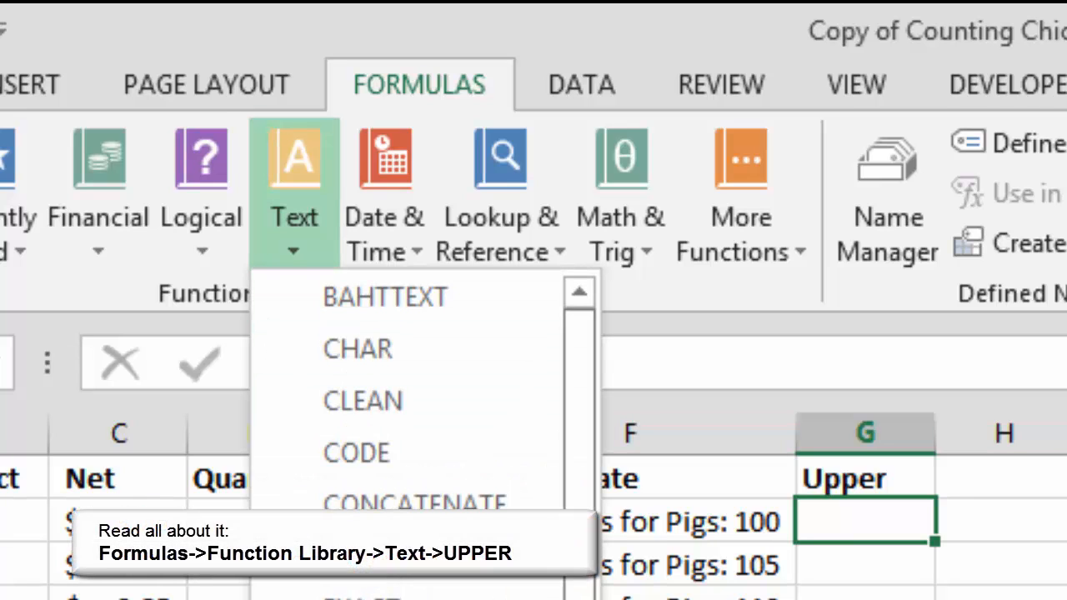
{"action": "scroll", "coordinate": [409, 400], "scroll_direction": "down", "scroll_amount": 3}
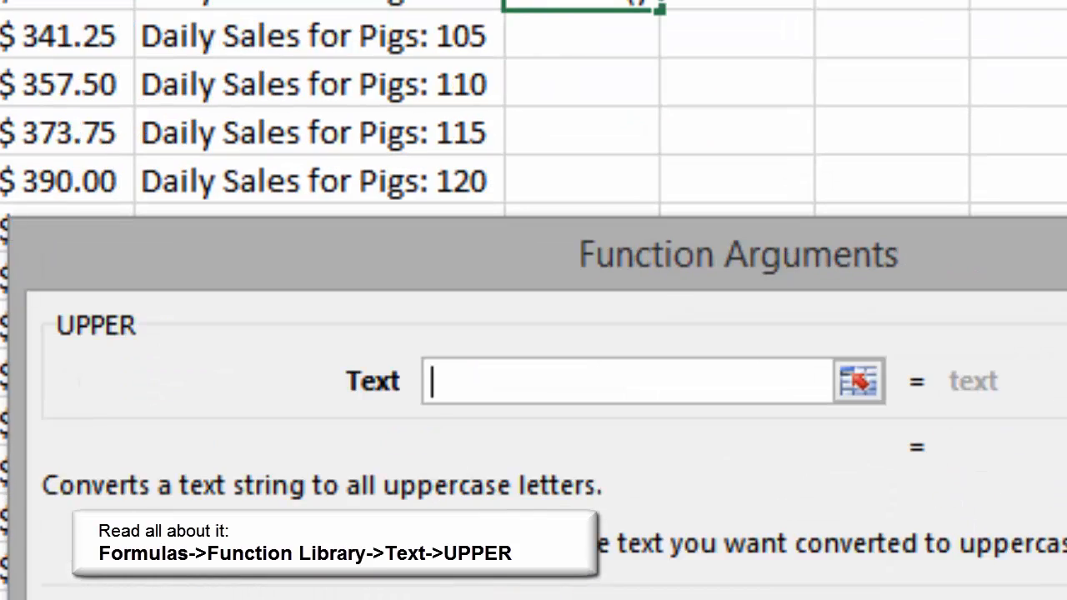
{"action": "type", "text": "B2"}
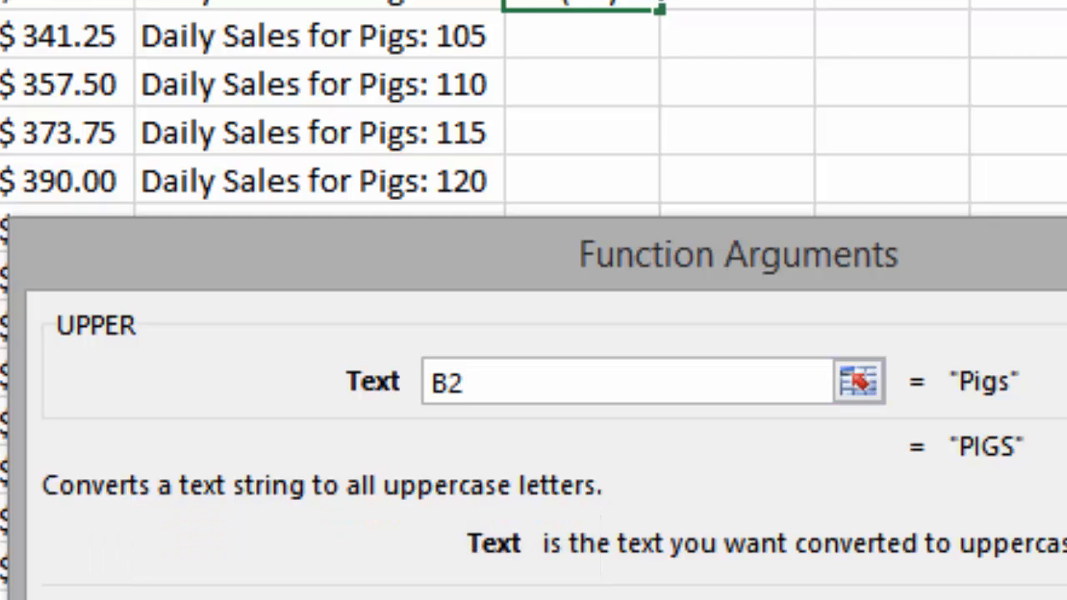
{"action": "key", "text": "Return"}
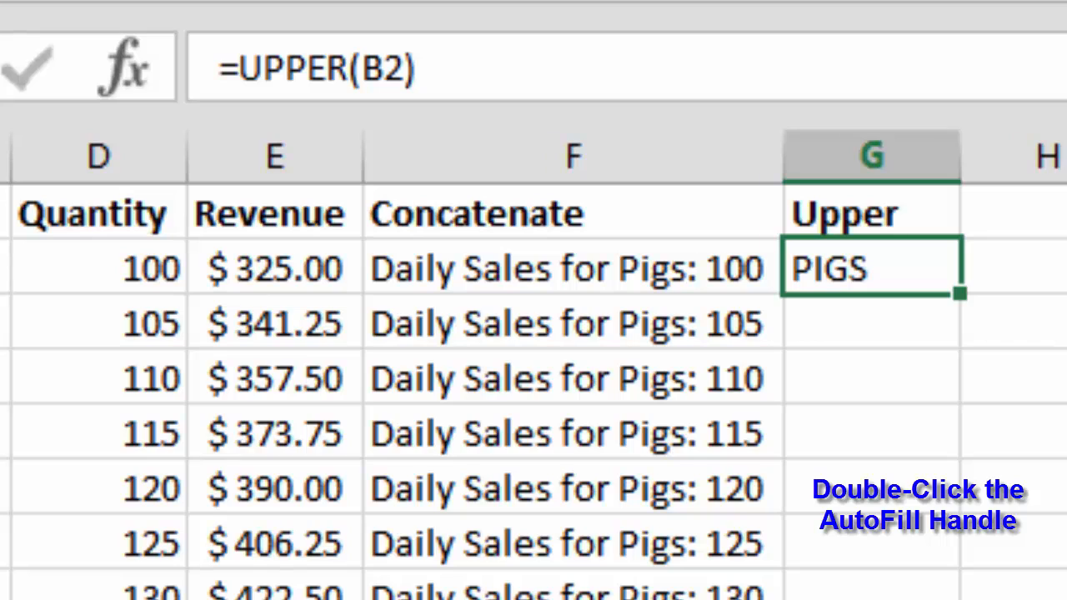
{"action": "double_click", "coordinate": [959, 293]}
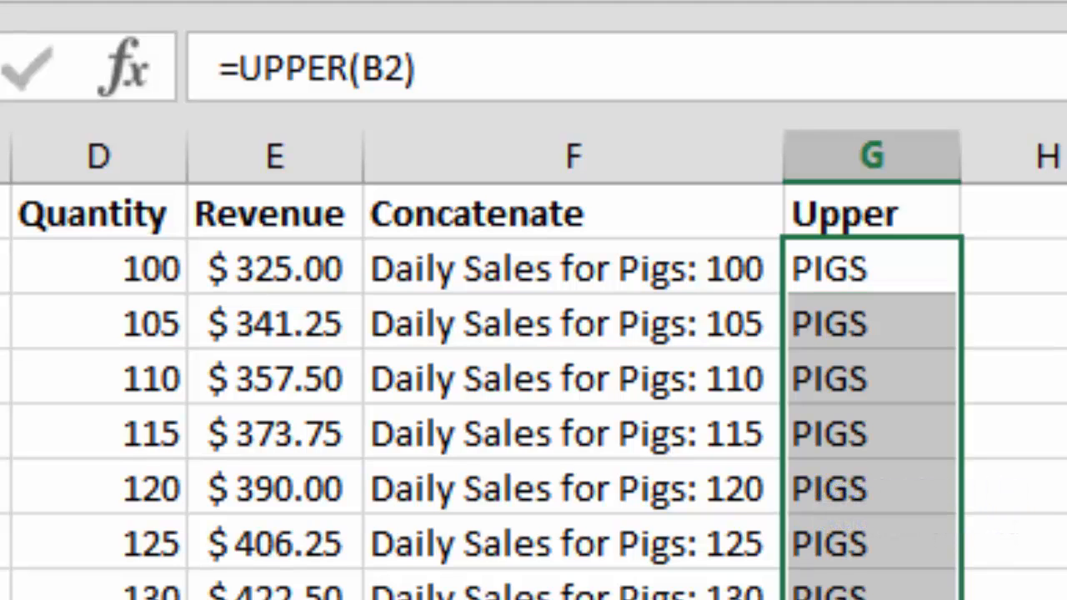
{"action": "left_click", "coordinate": [872, 269]}
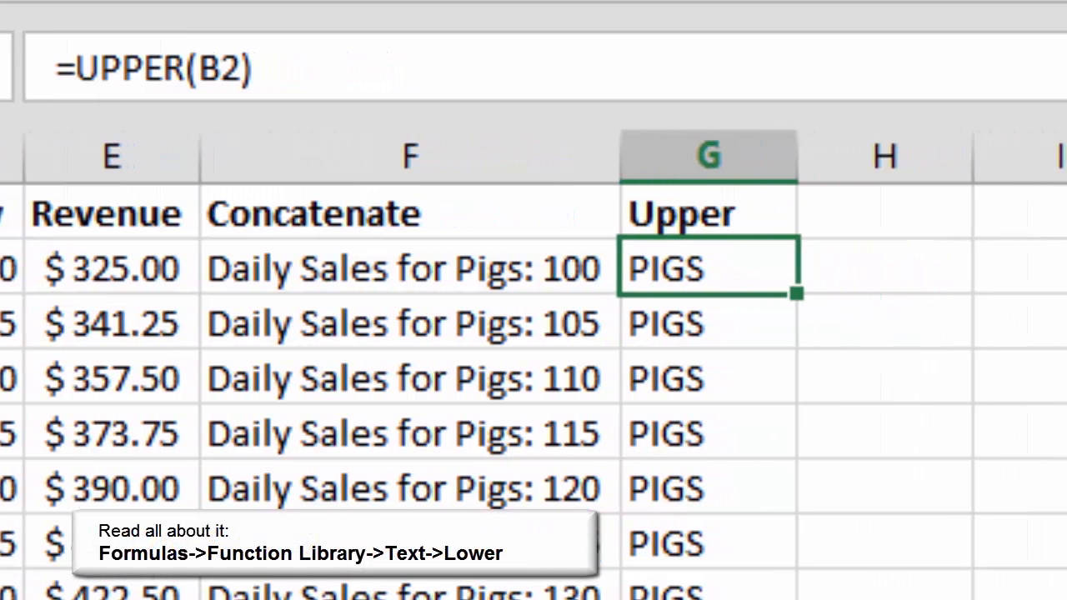
Enter the column heading Lower in cell H1
{"action": "left_click", "coordinate": [1047, 213]}
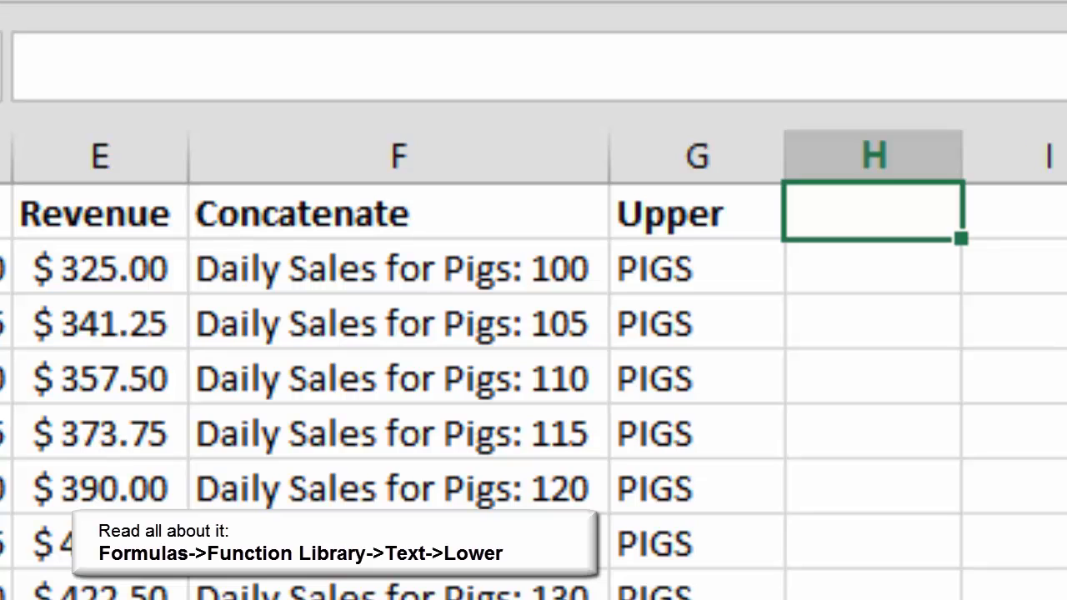
{"action": "type", "text": "Lower"}
{"action": "key", "text": "Return"}
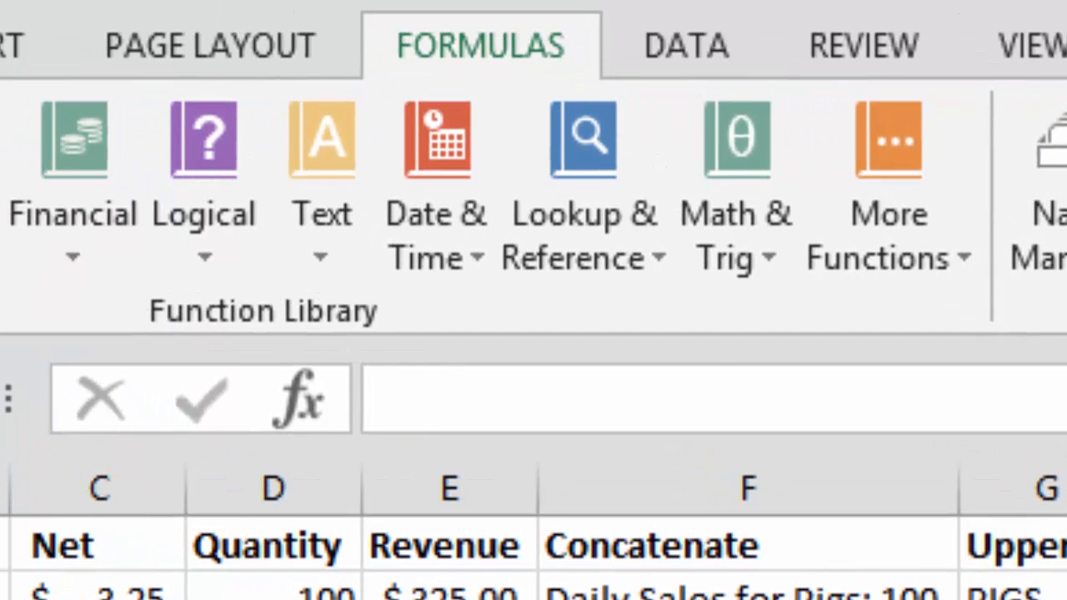
Insert a LOWER function in H2 that converts the product in B2, and fill it down through all data rows
{"action": "left_click", "coordinate": [322, 200]}
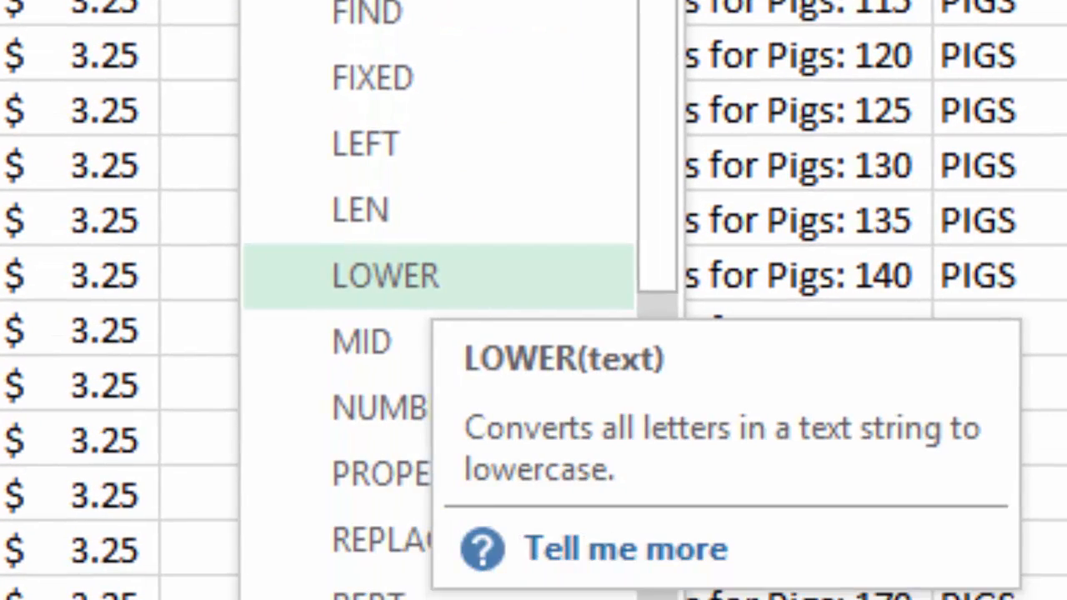
{"action": "left_click", "coordinate": [385, 275]}
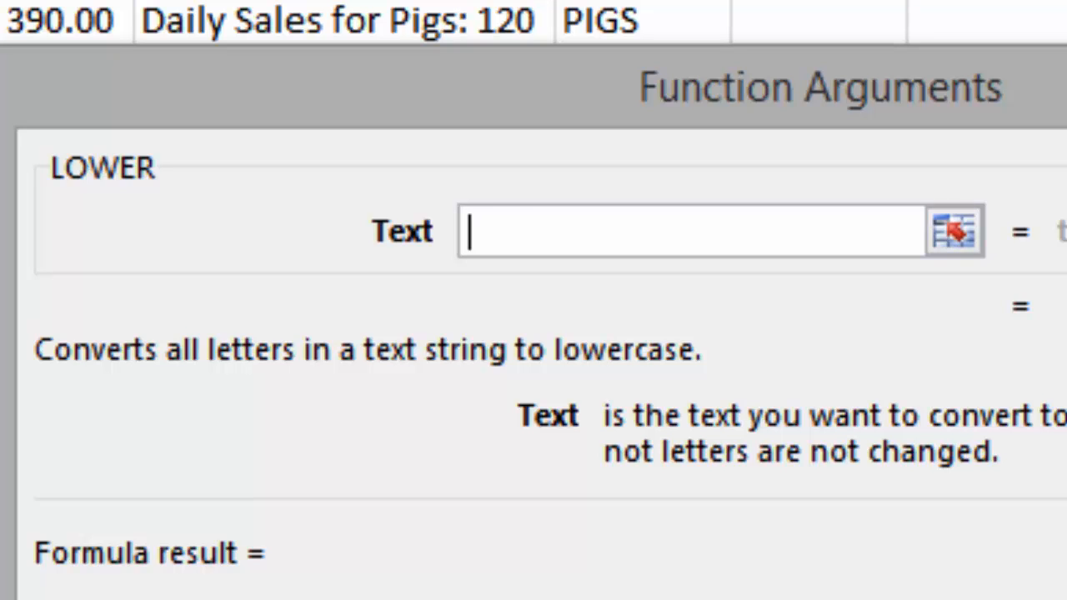
{"action": "type", "text": "B2"}
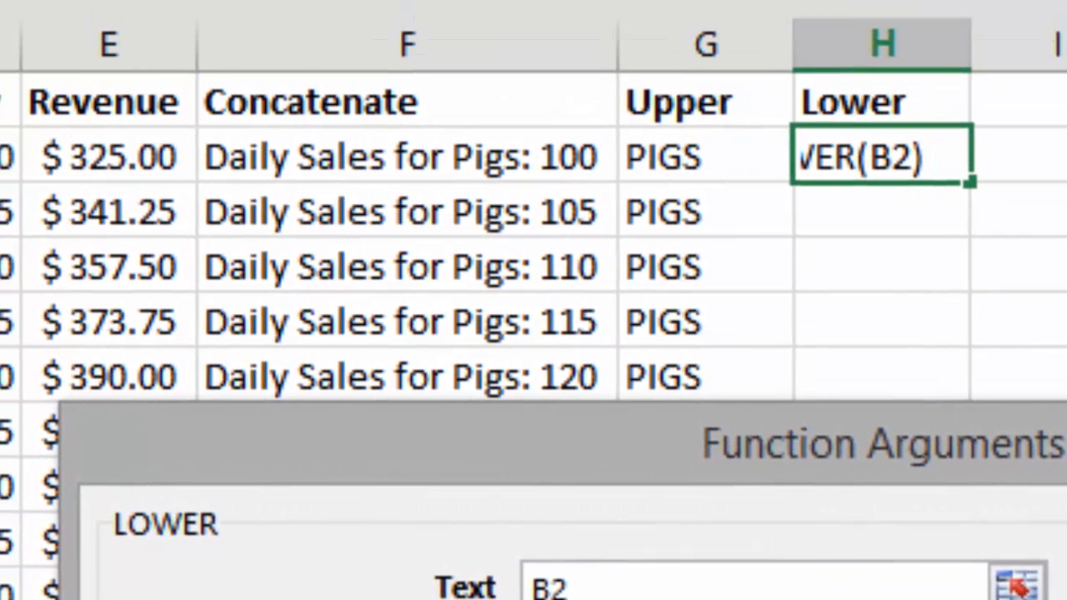
{"action": "key", "text": "Return"}
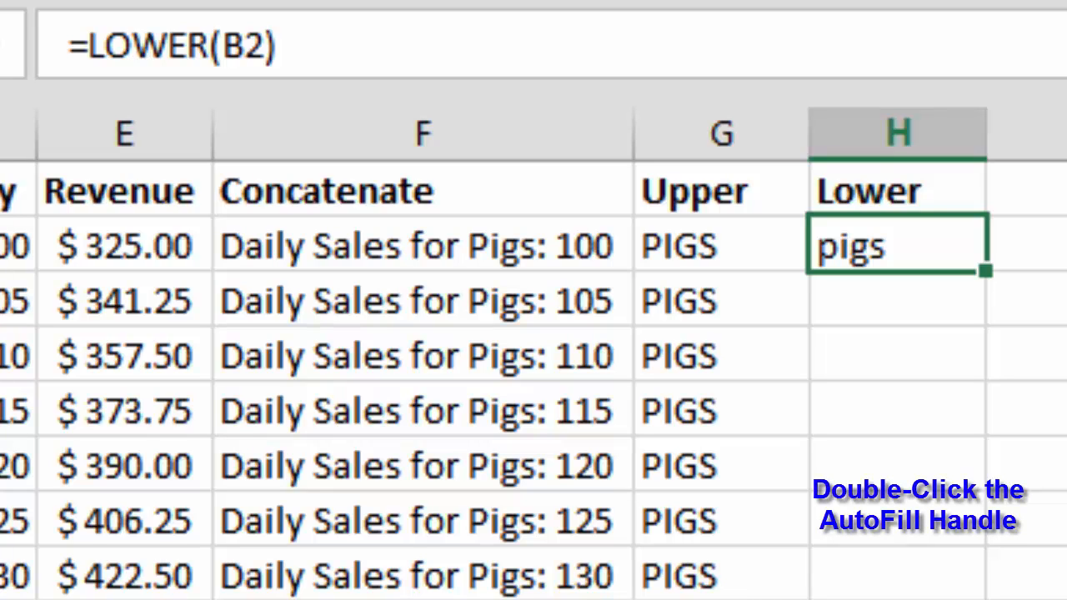
{"action": "double_click", "coordinate": [985, 271]}
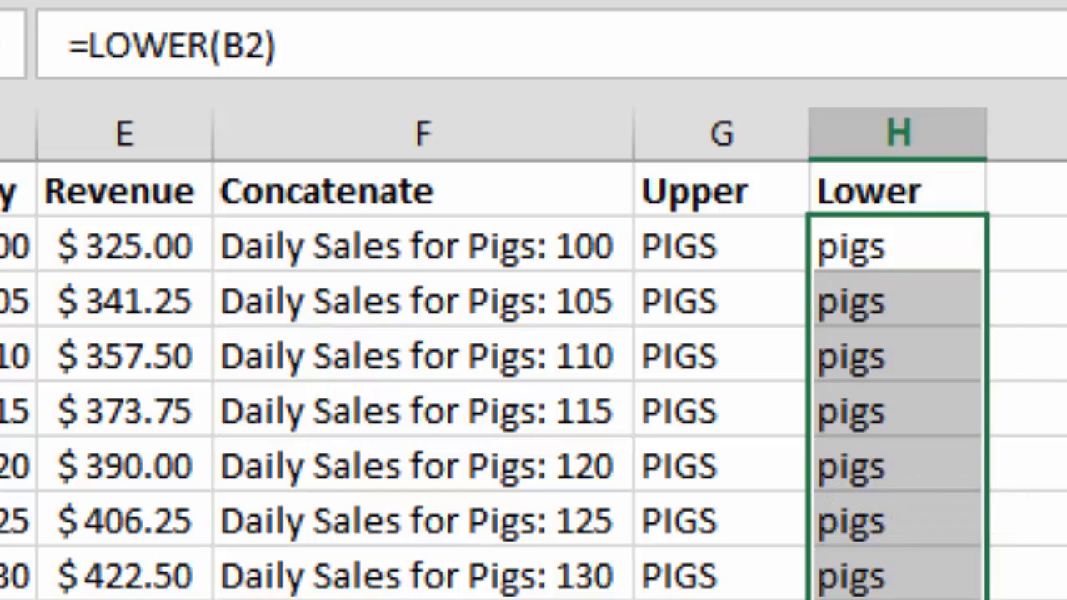
{"action": "left_click", "coordinate": [898, 247]}
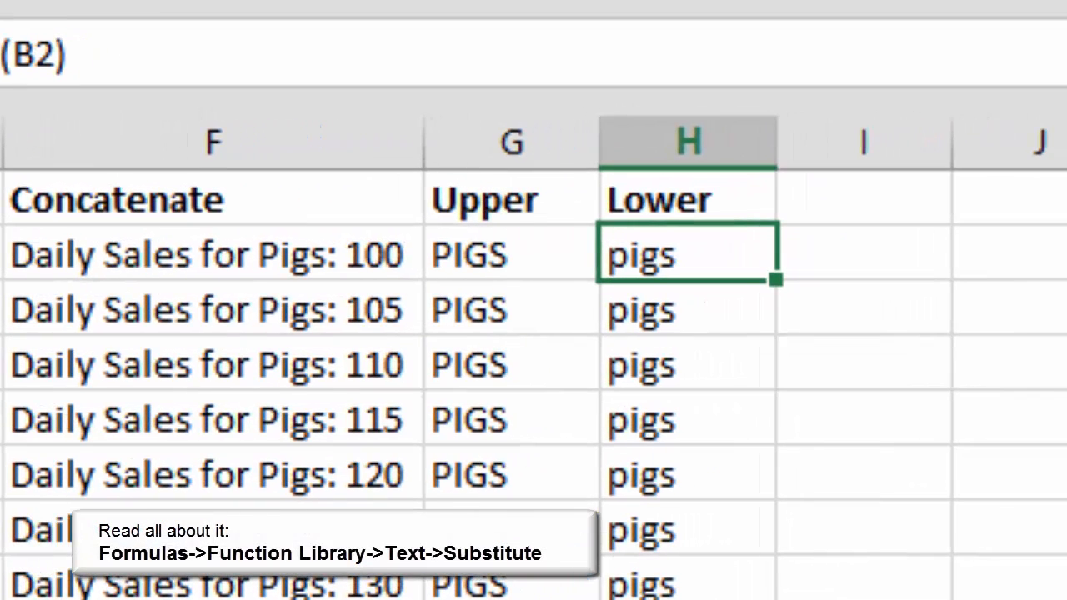
Enter the column heading Substitute in cell I1
{"action": "left_click", "coordinate": [864, 199]}
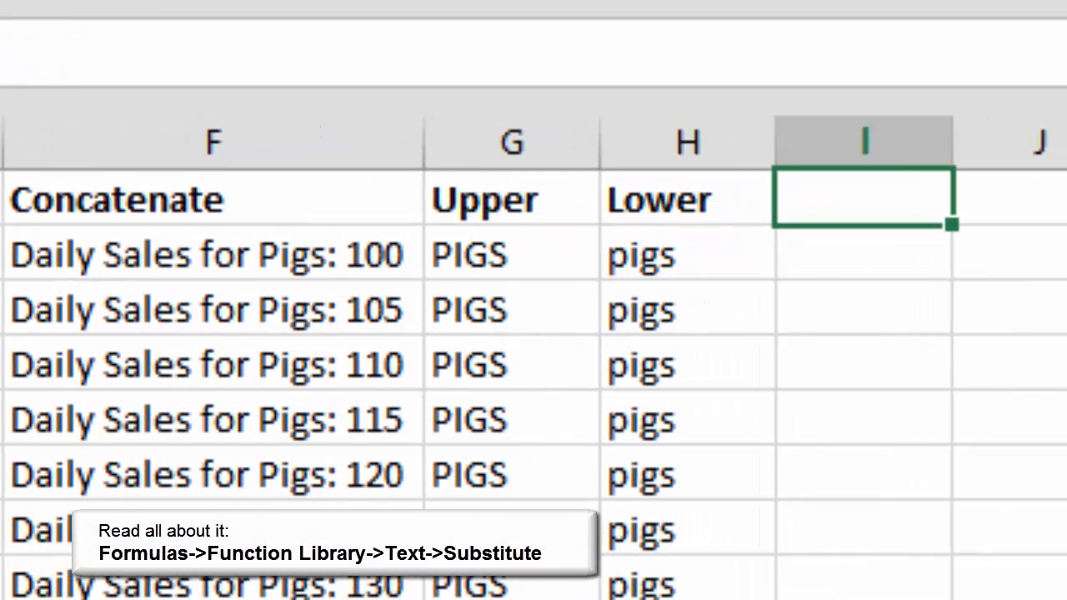
{"action": "type", "text": "Subs"}
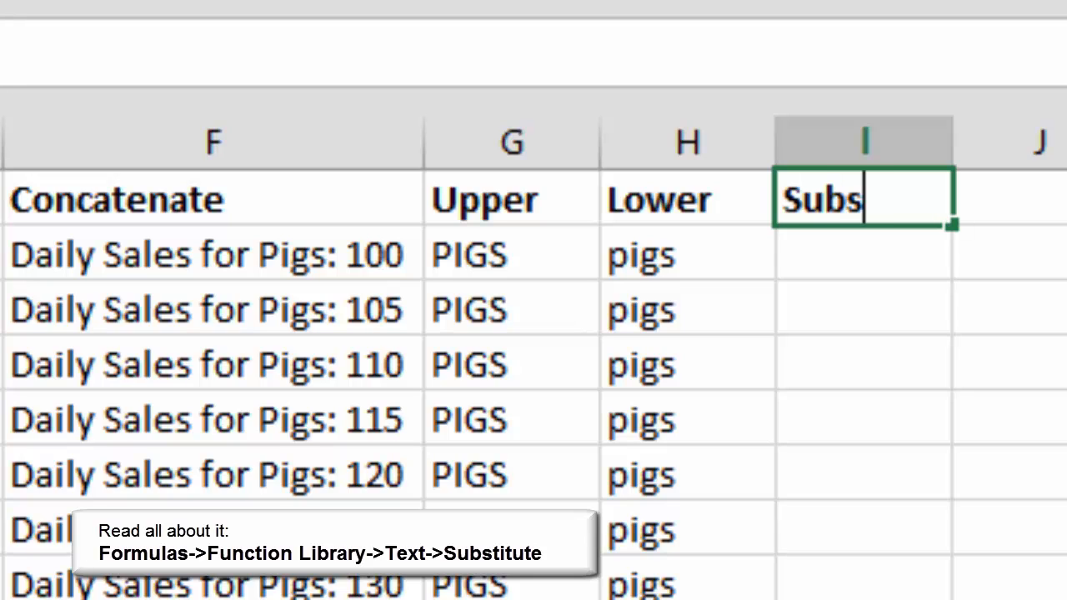
{"action": "type", "text": "titute"}
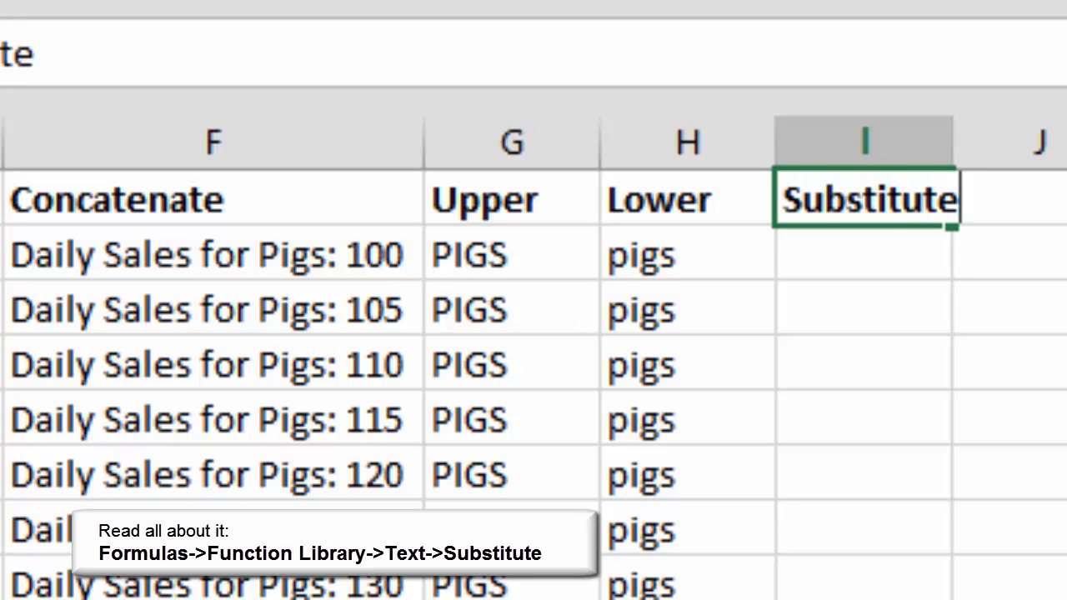
{"action": "key", "text": "Return"}
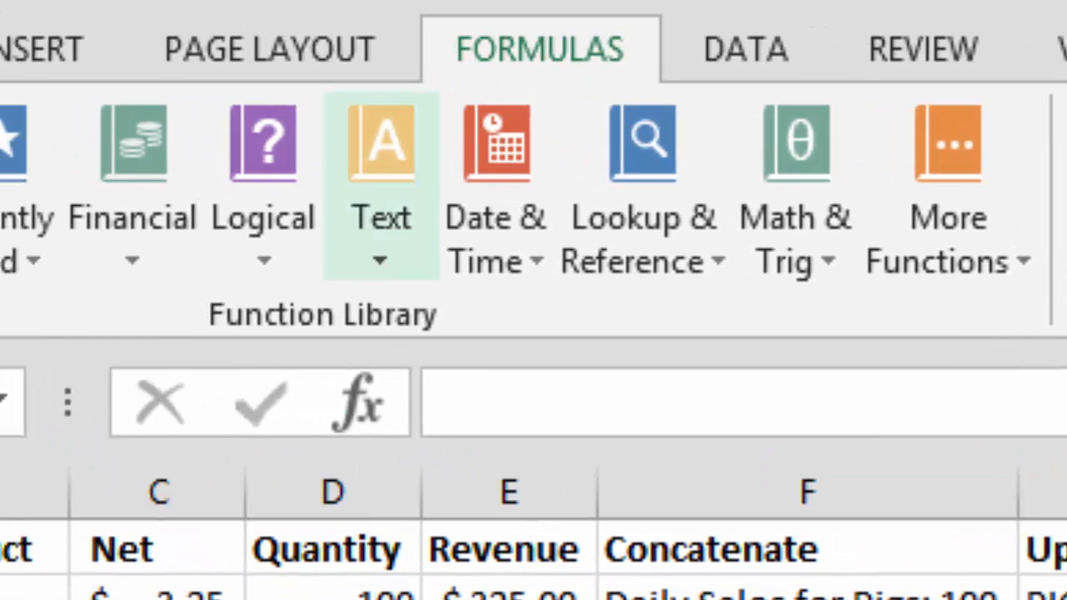
Insert a SUBSTITUTE function in I2 that replaces "Eggs" with "One Dozen Eggs" in the product from B2, leaving the instance number empty
{"action": "left_click", "coordinate": [381, 216]}
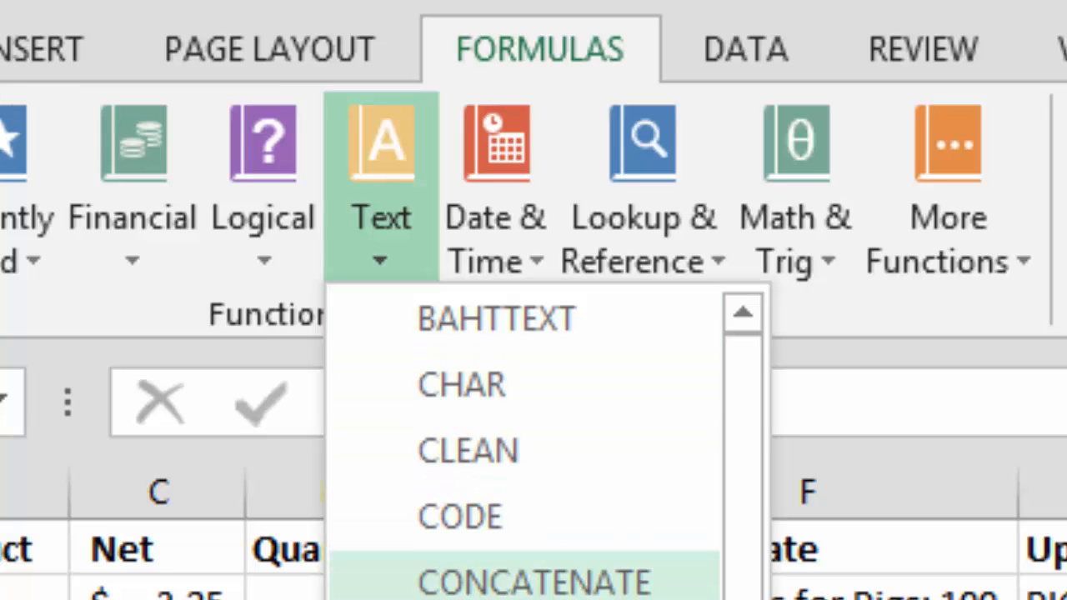
{"action": "scroll", "coordinate": [525, 450], "scroll_direction": "down", "scroll_amount": 2}
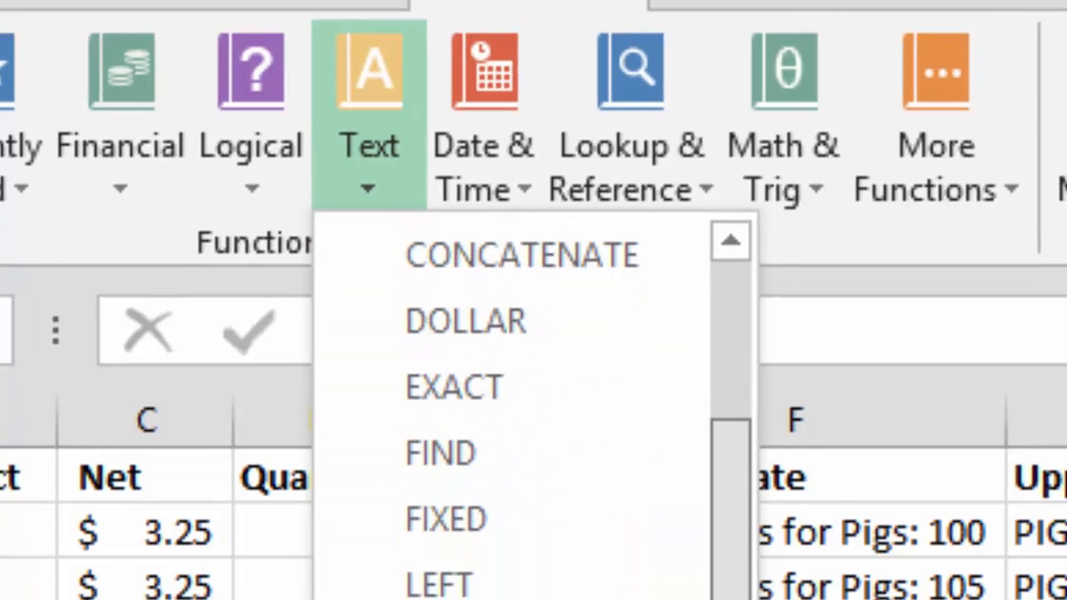
{"action": "scroll", "coordinate": [525, 450], "scroll_direction": "down", "scroll_amount": 2}
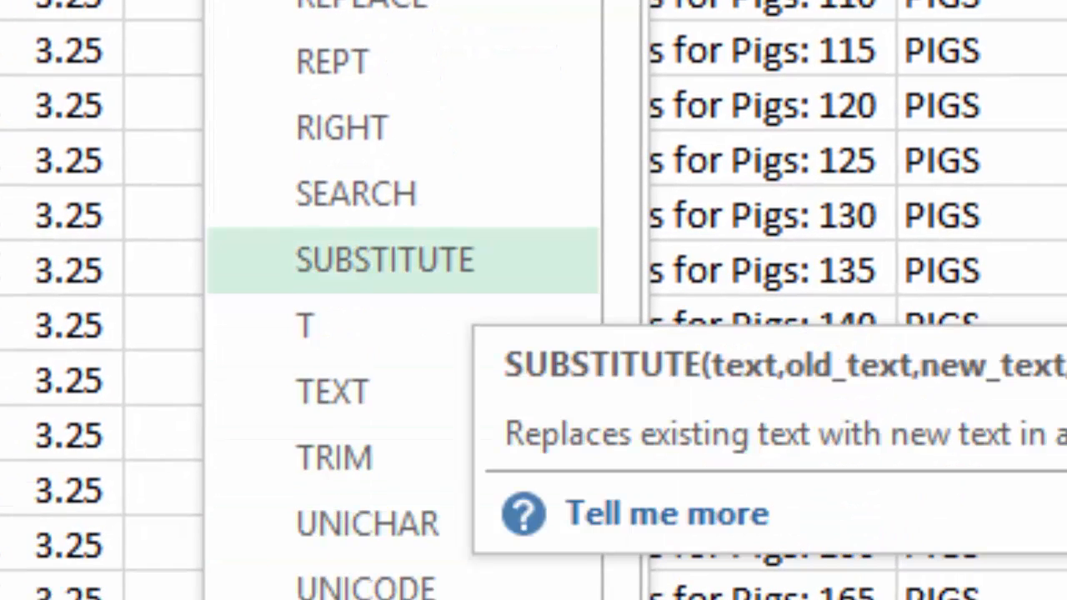
{"action": "left_click", "coordinate": [466, 265]}
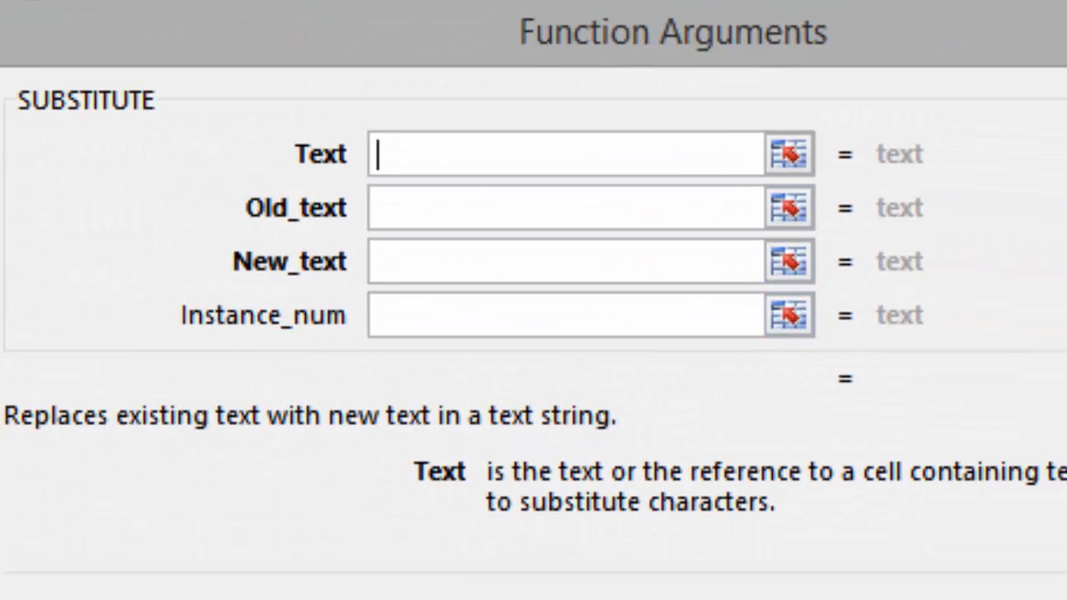
{"action": "type", "text": "B2"}
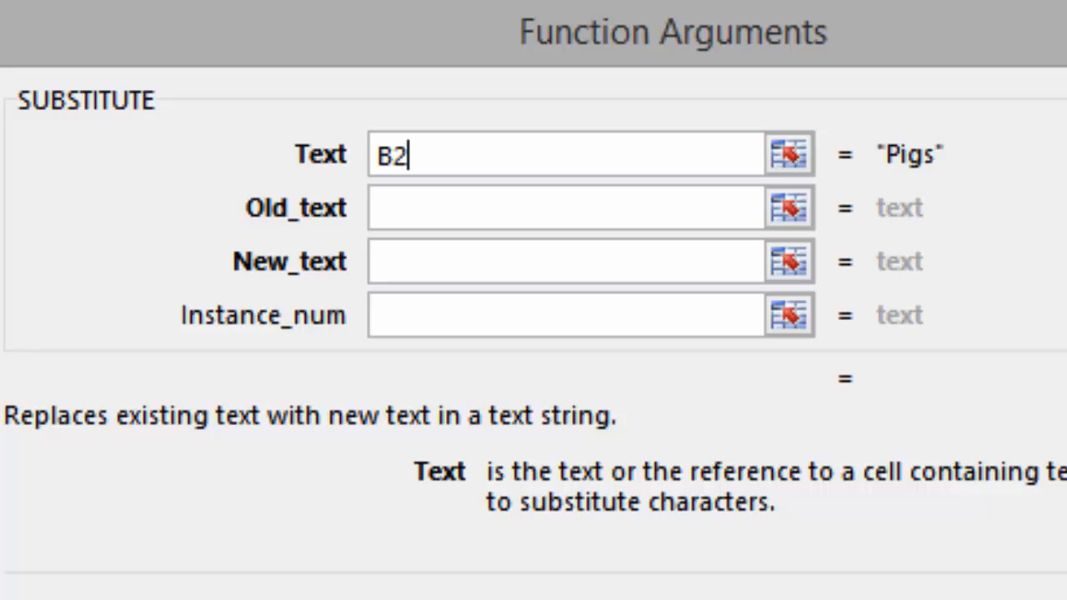
{"action": "key", "text": "Tab"}
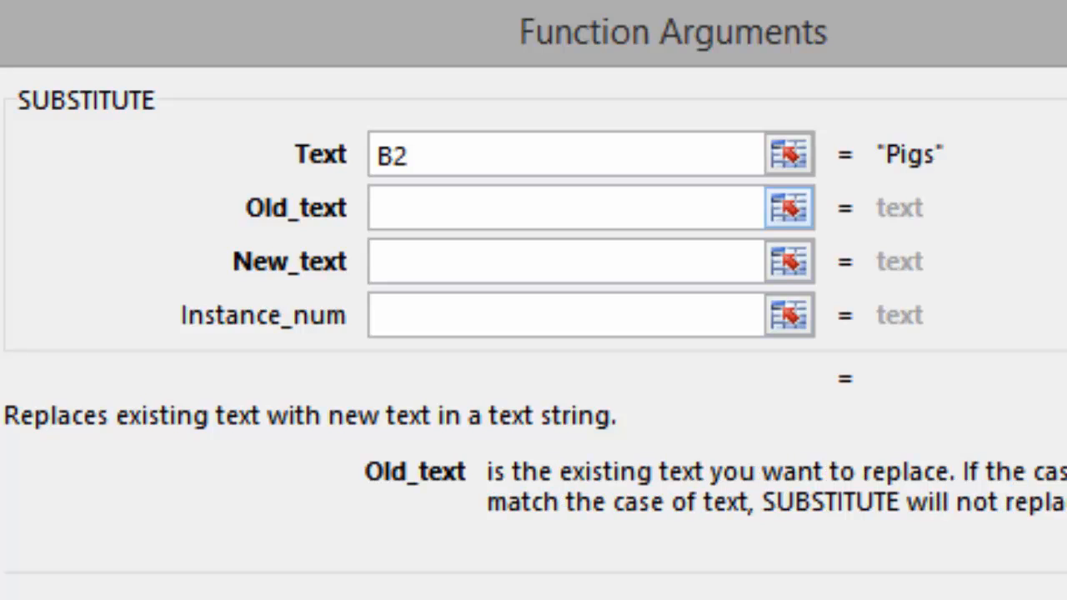
{"action": "type", "text": "Eggs"}
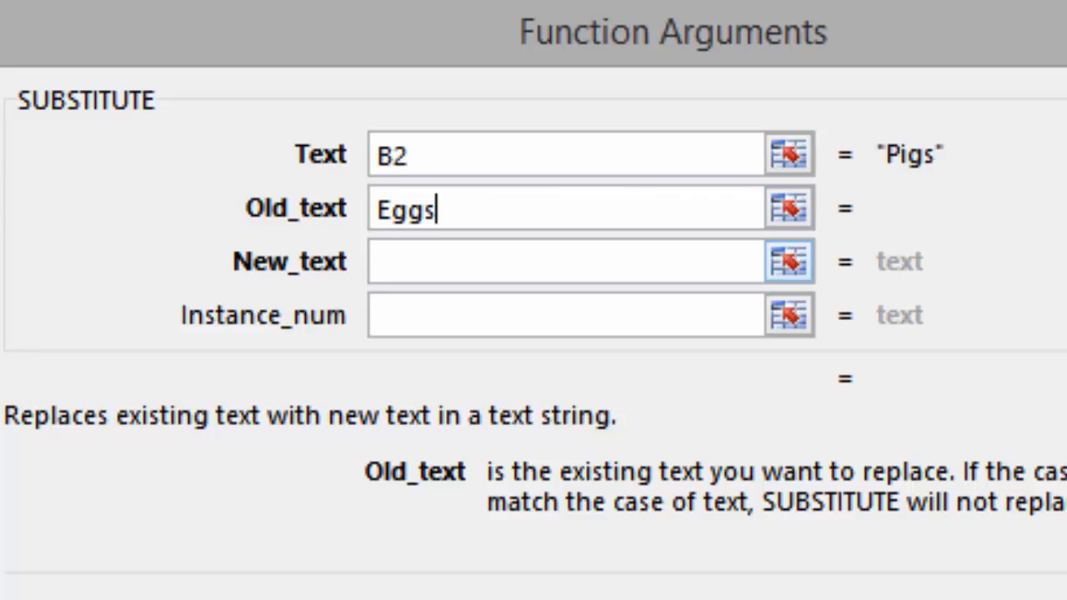
{"action": "key", "text": "Tab"}
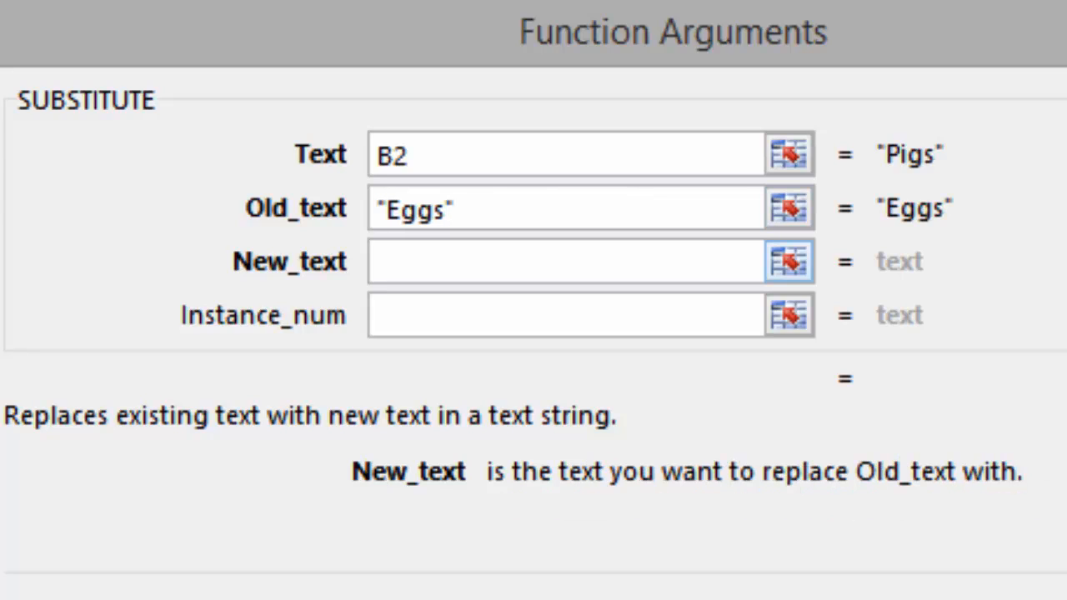
{"action": "type", "text": "One "}
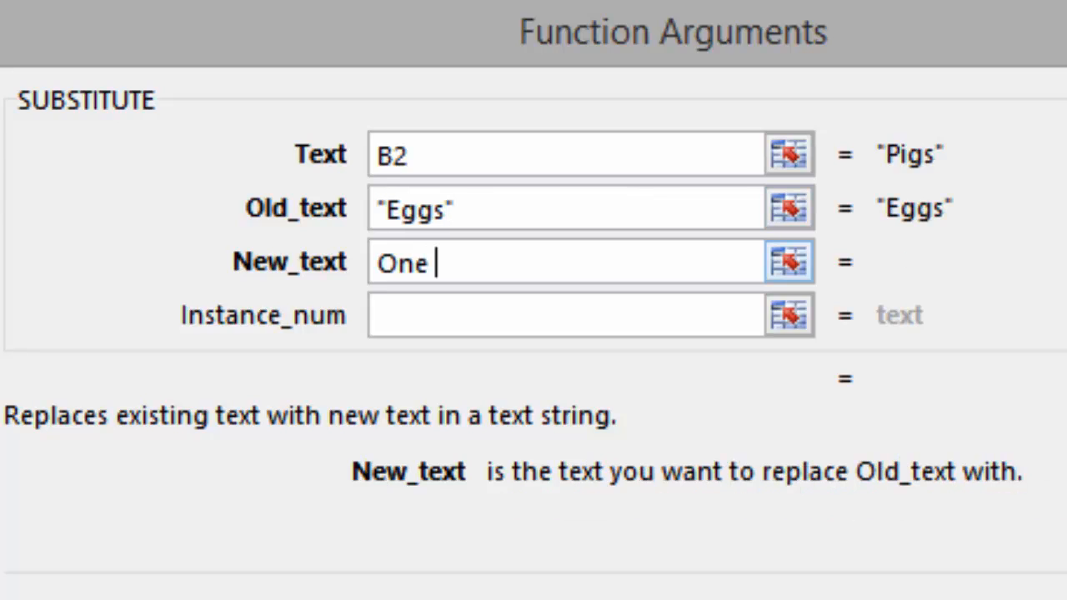
{"action": "type", "text": "Dozen Eggs"}
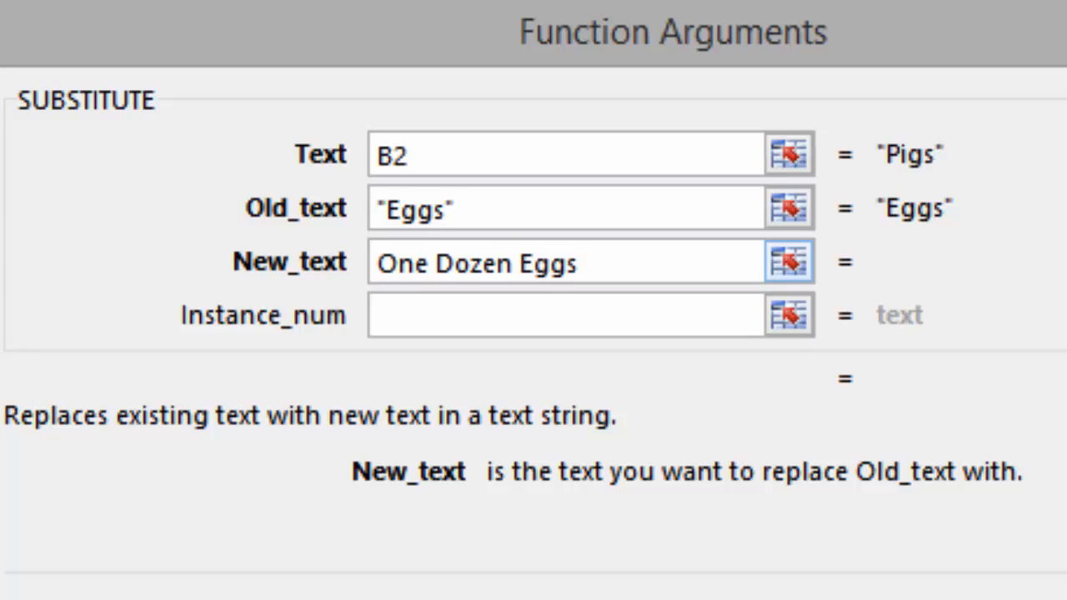
{"action": "key", "text": "Tab"}
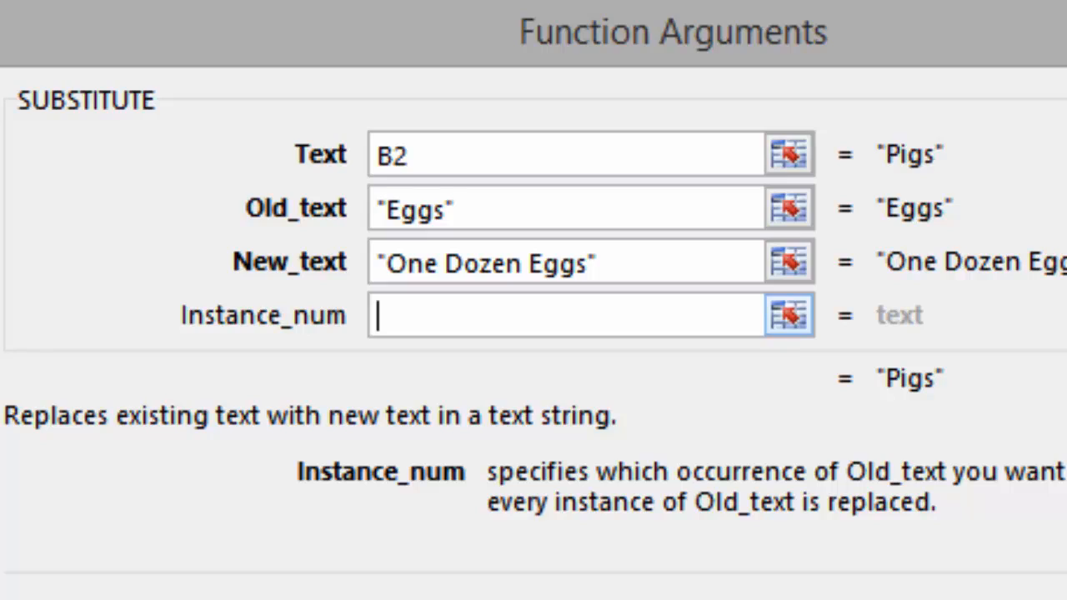
{"action": "key", "text": "Return"}
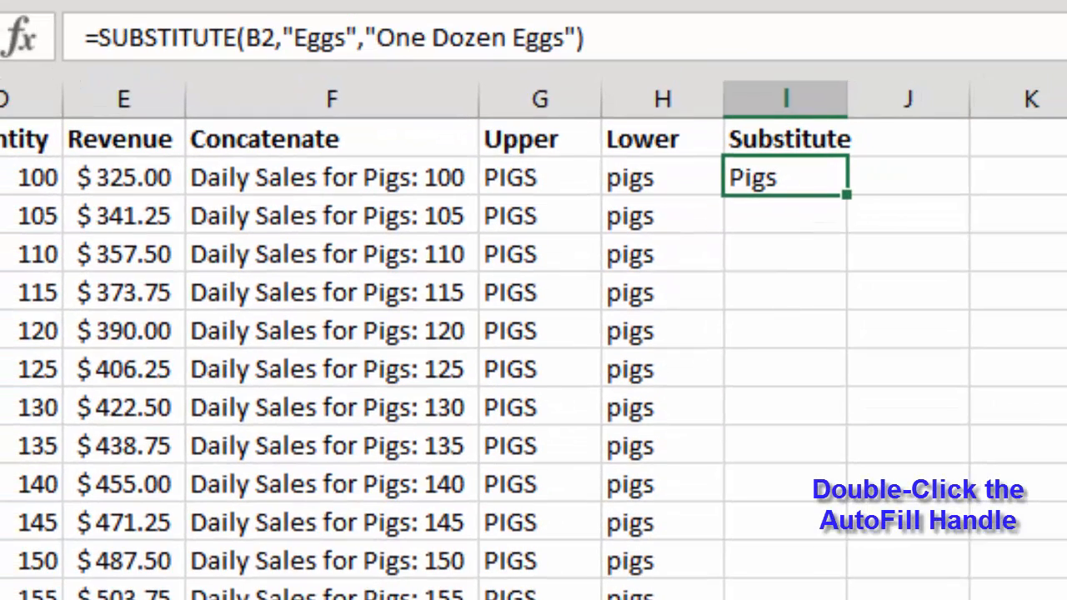
Widen column I to fit the longer product text and fill the SUBSTITUTE formula down through all data rows
{"action": "left_click_drag", "start_coordinate": [848, 100], "coordinate": [977, 99]}
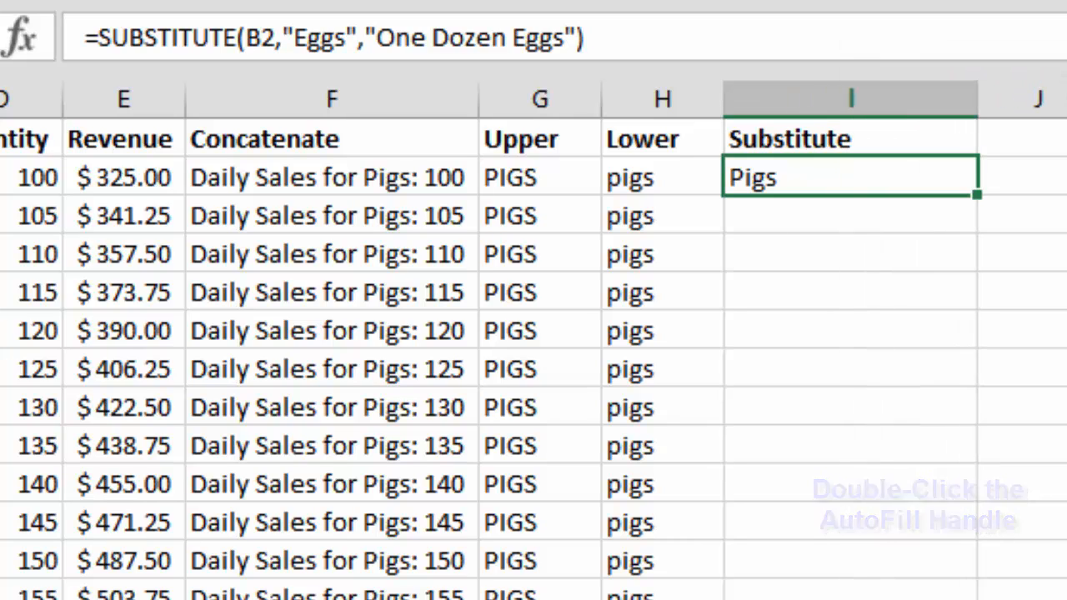
{"action": "double_click", "coordinate": [977, 194]}
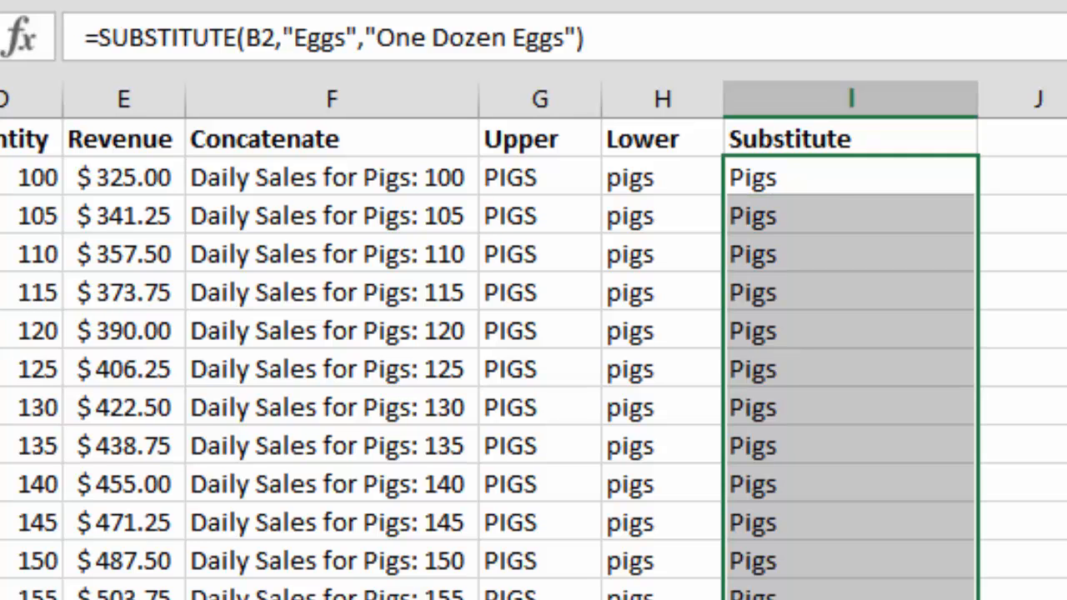
{"action": "left_click", "coordinate": [850, 177]}
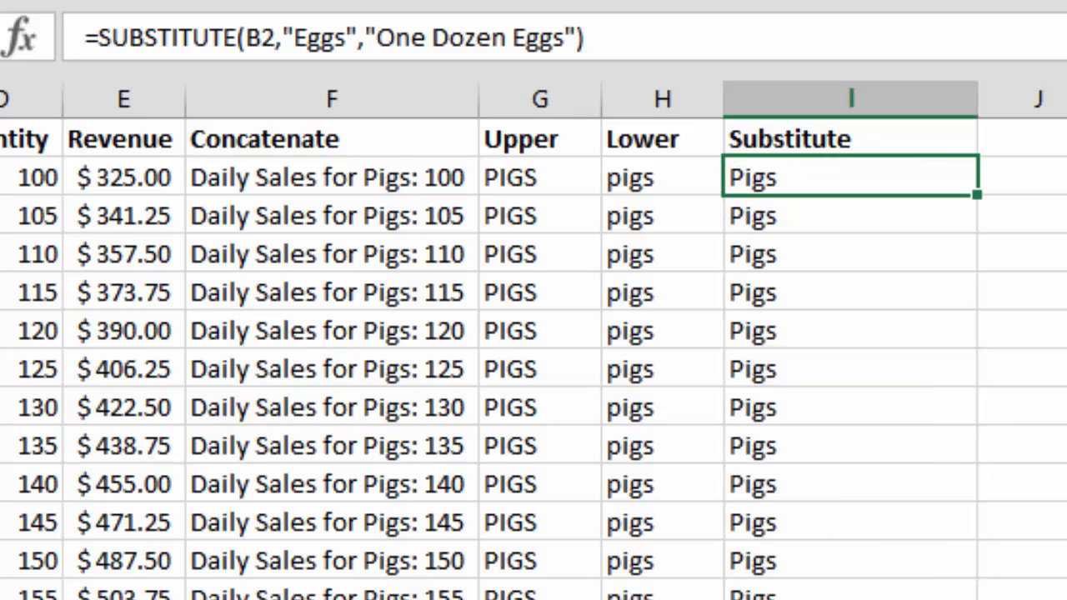
{"action": "scroll", "coordinate": [534, 358], "scroll_direction": "down", "scroll_amount": 5}
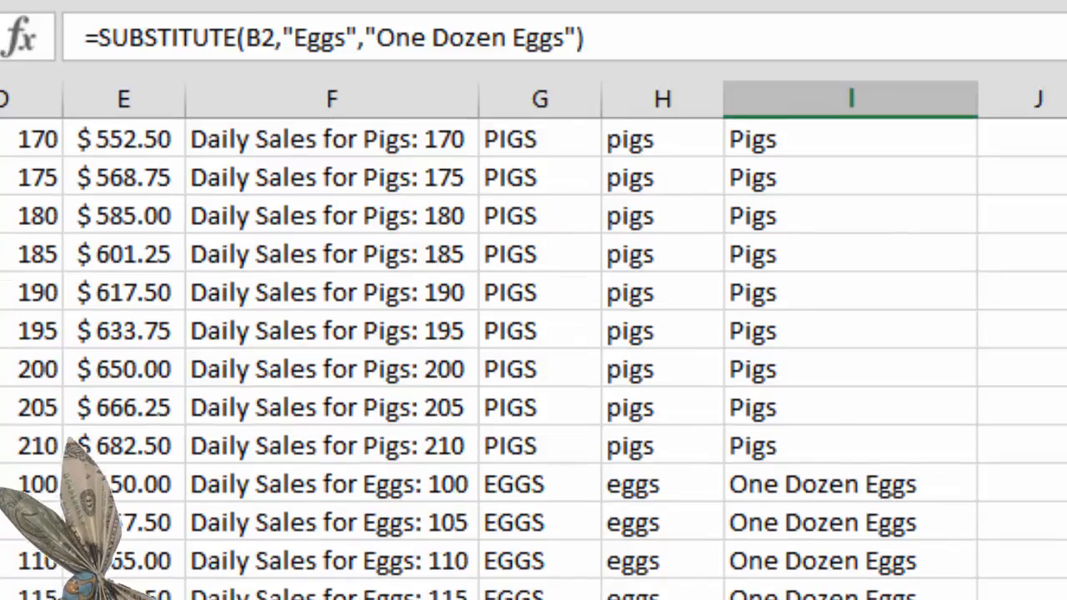
{"action": "scroll", "coordinate": [534, 358], "scroll_direction": "down", "scroll_amount": 2}
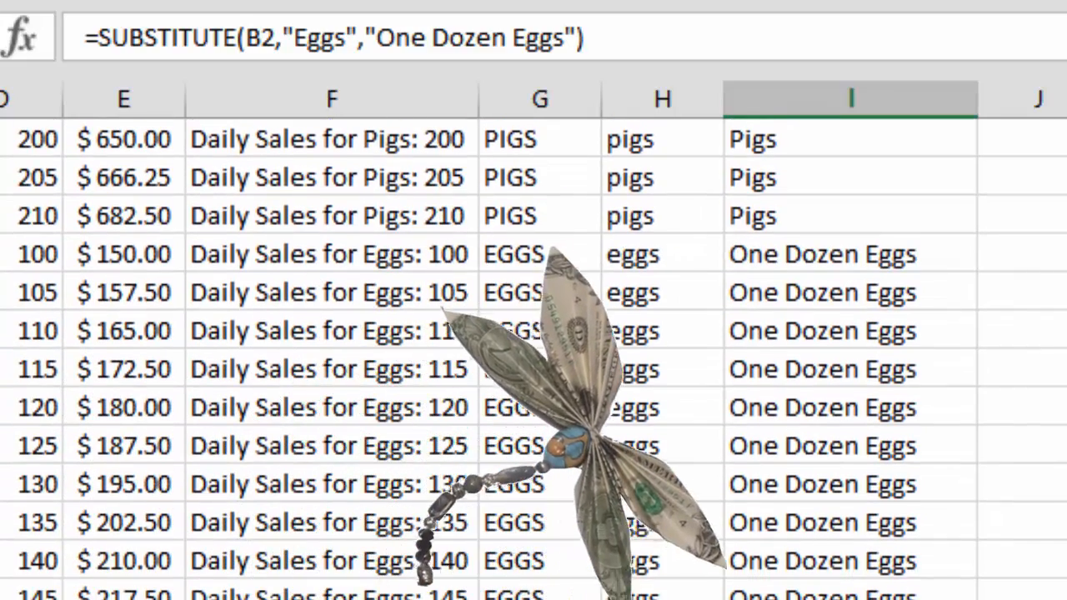
{"action": "left_click", "coordinate": [850, 254]}
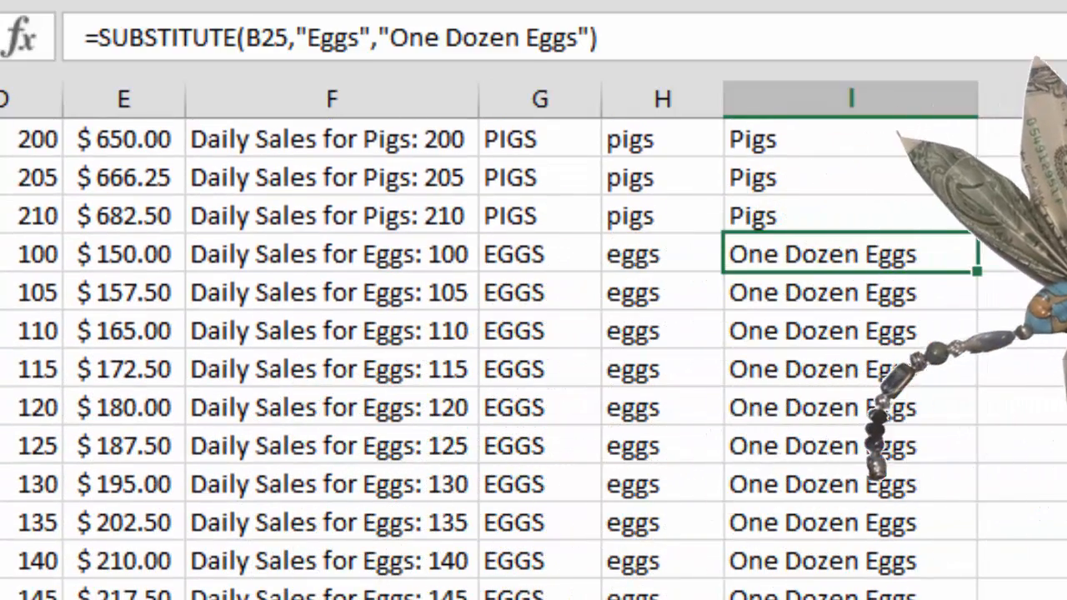